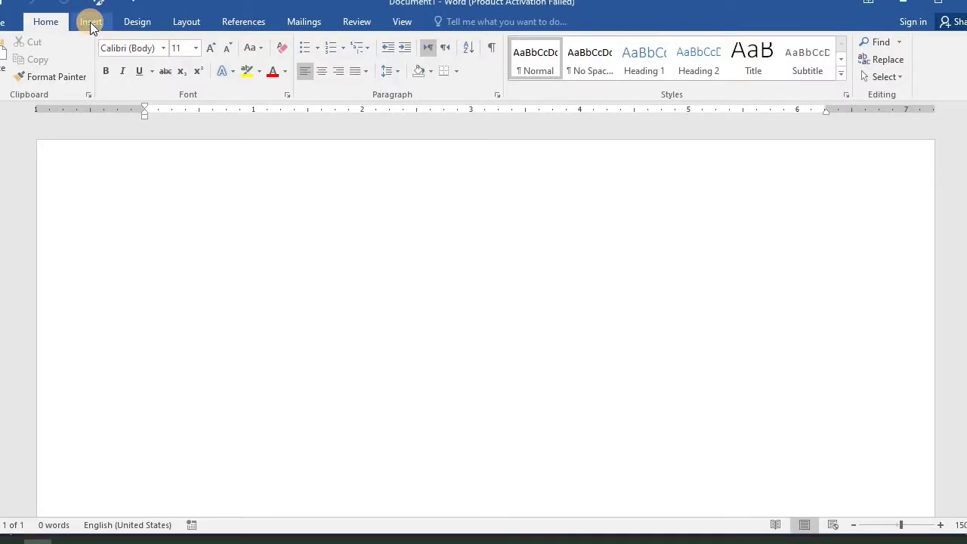
Draw a large oval circle, about 2.23" by 2.21", to the right of centre.
click(90, 23)
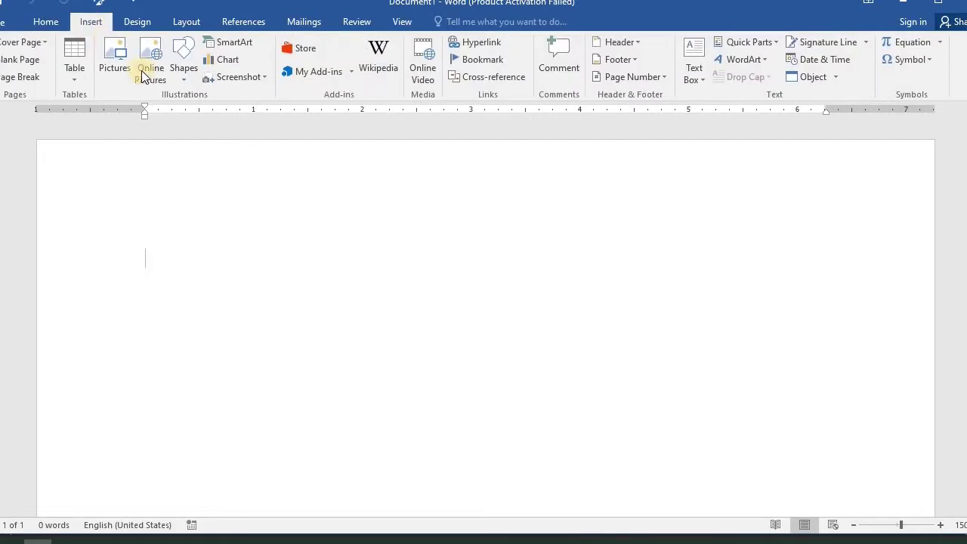
click(183, 72)
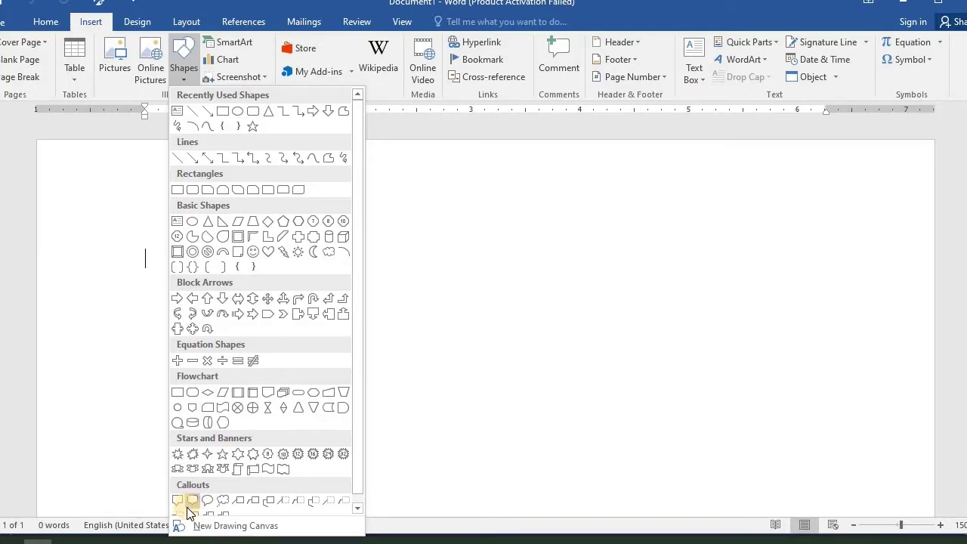
drag(357, 315, 357, 404)
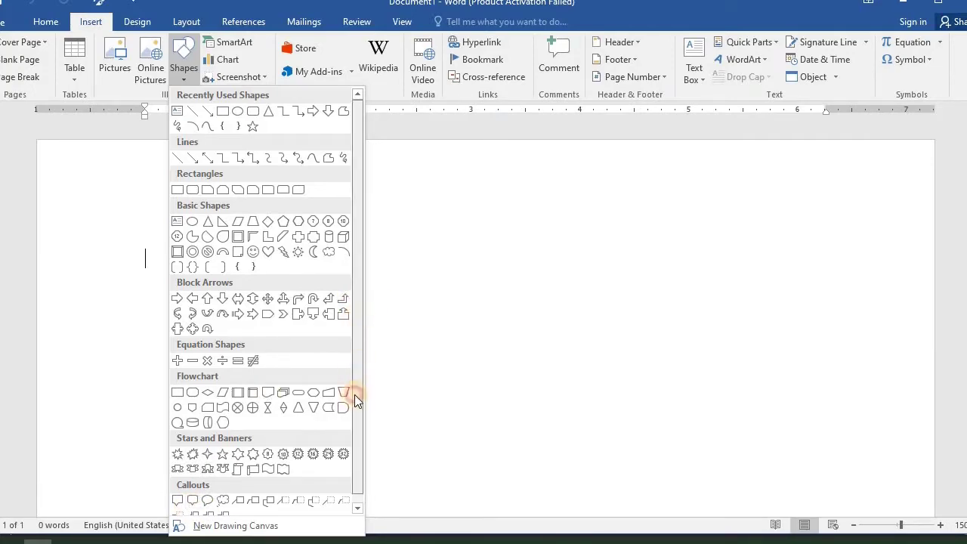
click(177, 399)
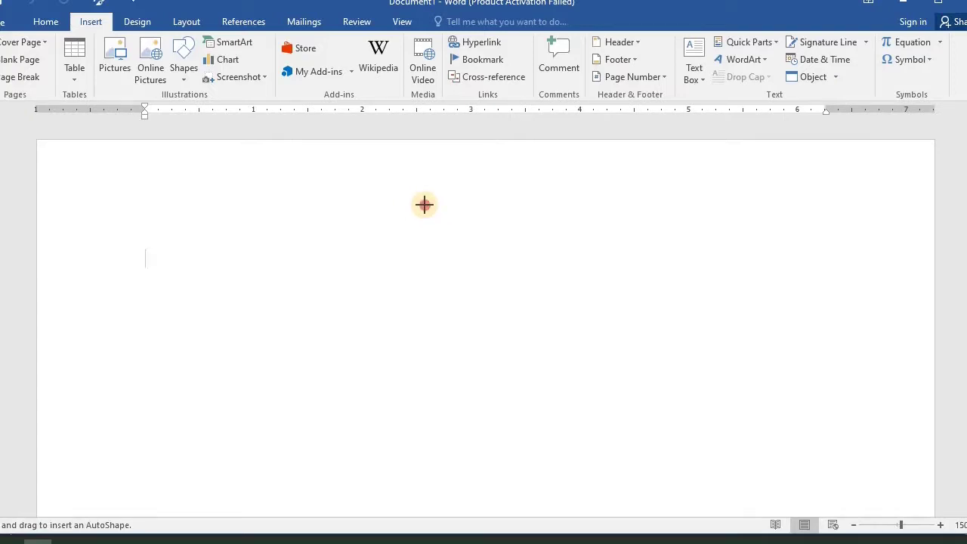
drag(424, 204, 671, 423)
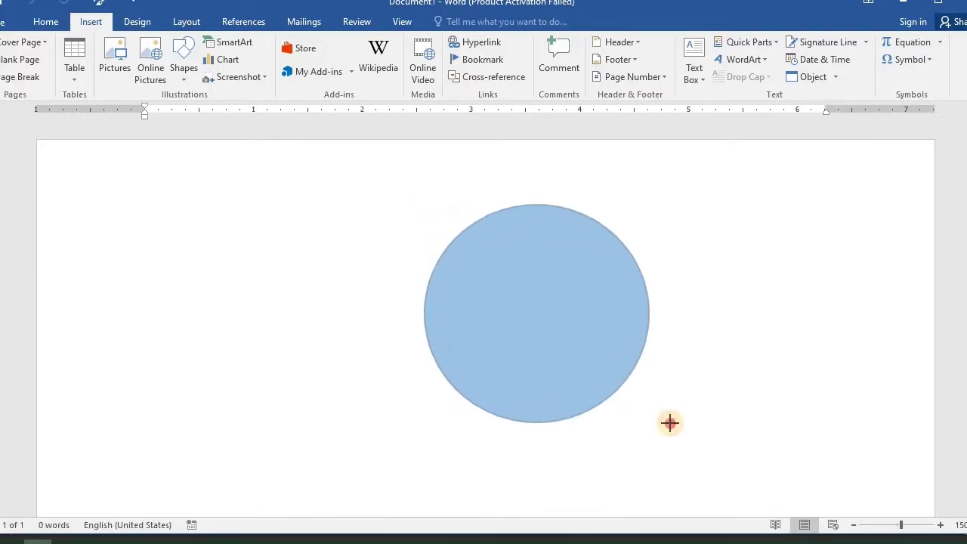
drag(670, 423, 664, 448)
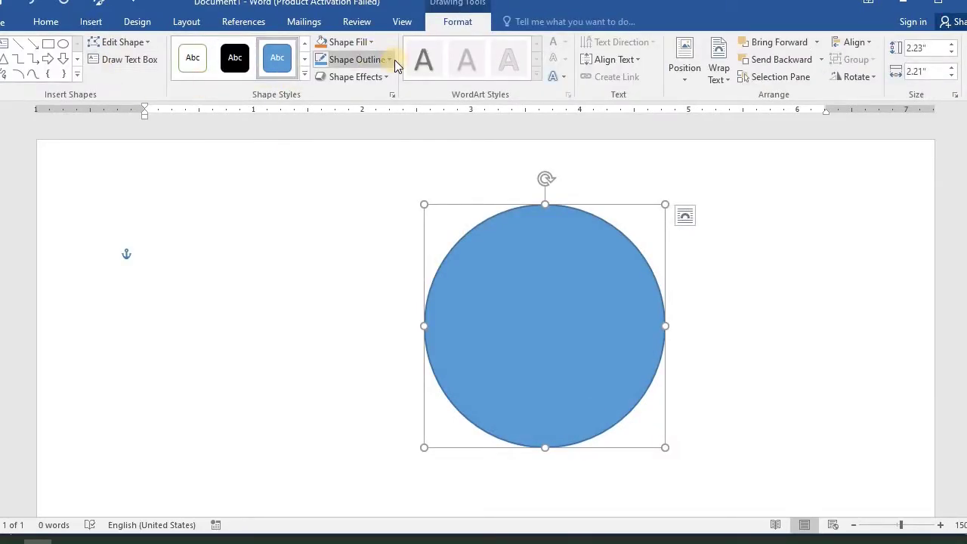
Give the circle a white fill, a green outline and an orange glow effect.
click(349, 43)
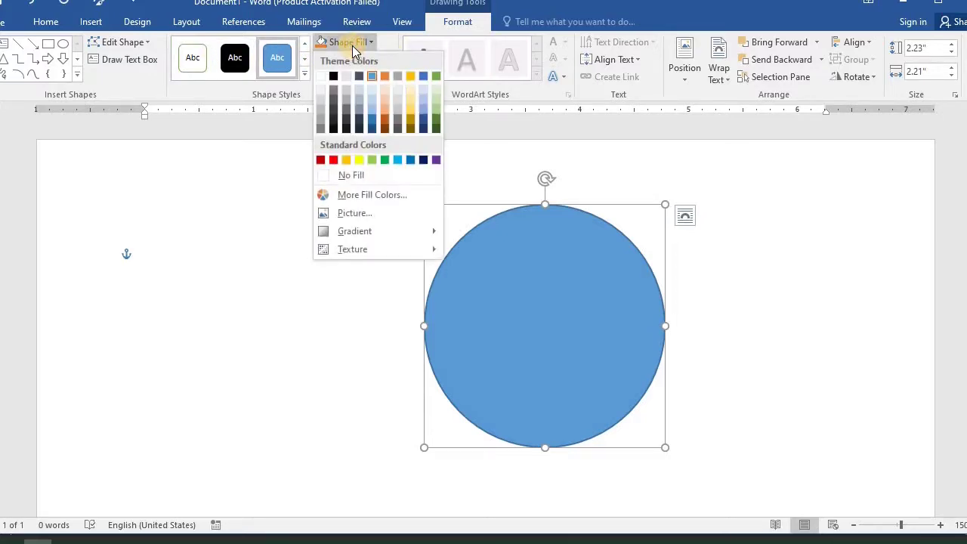
click(322, 78)
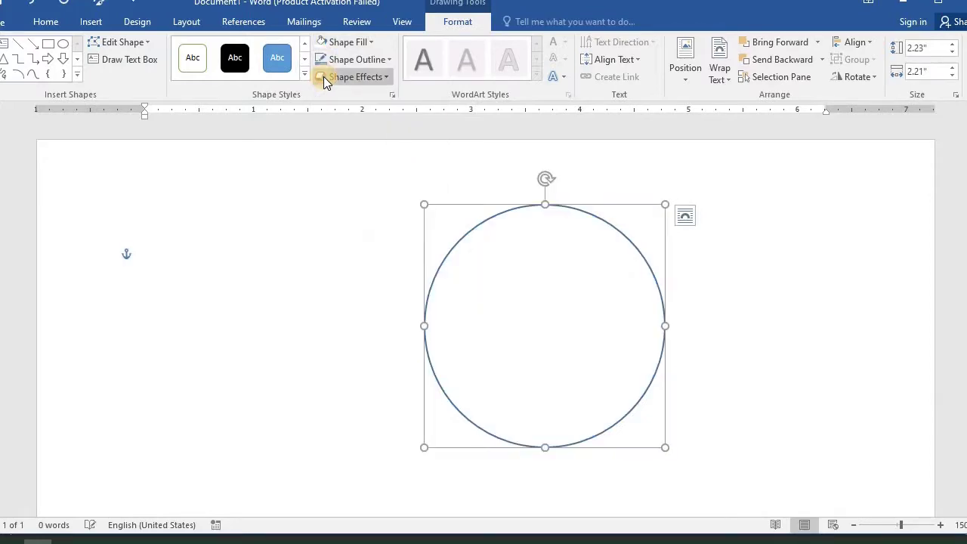
click(284, 66)
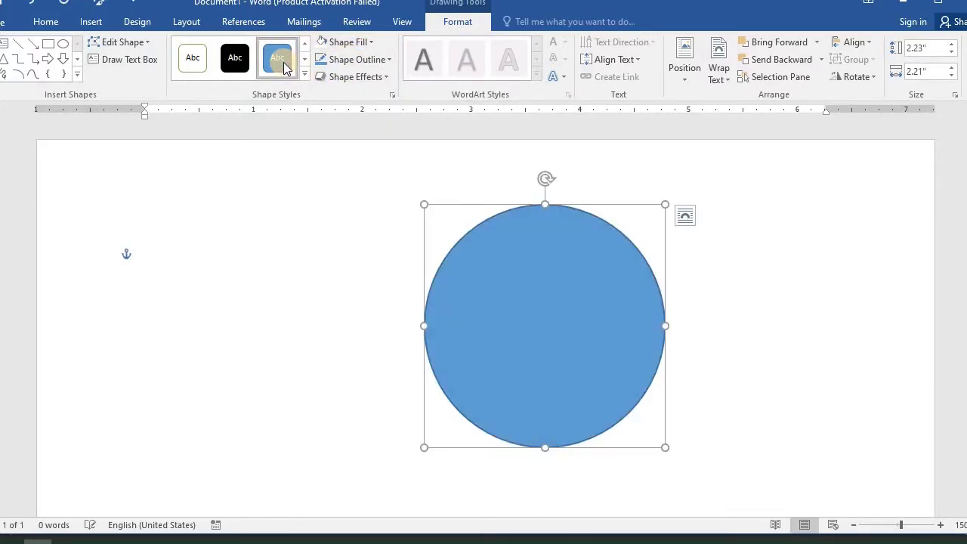
click(355, 77)
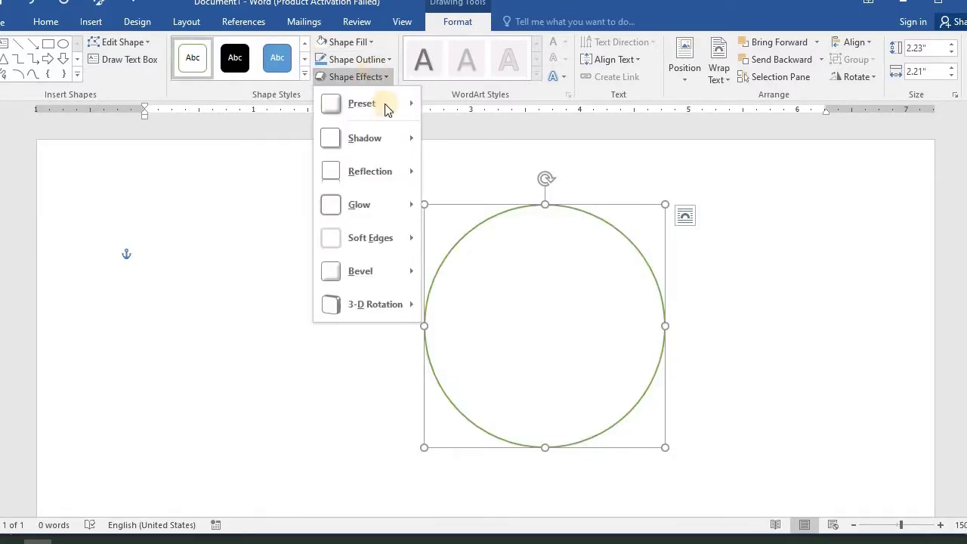
mouse_move(359, 205)
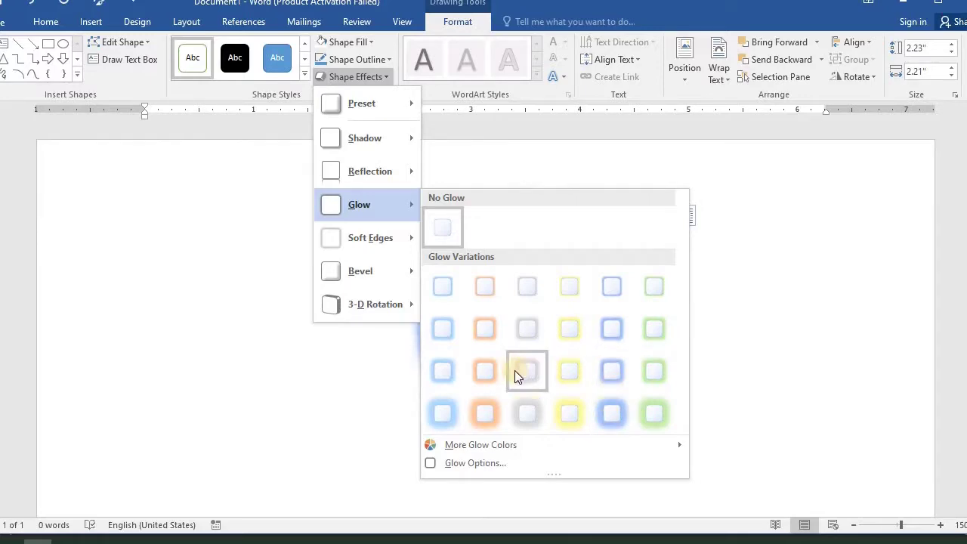
click(477, 377)
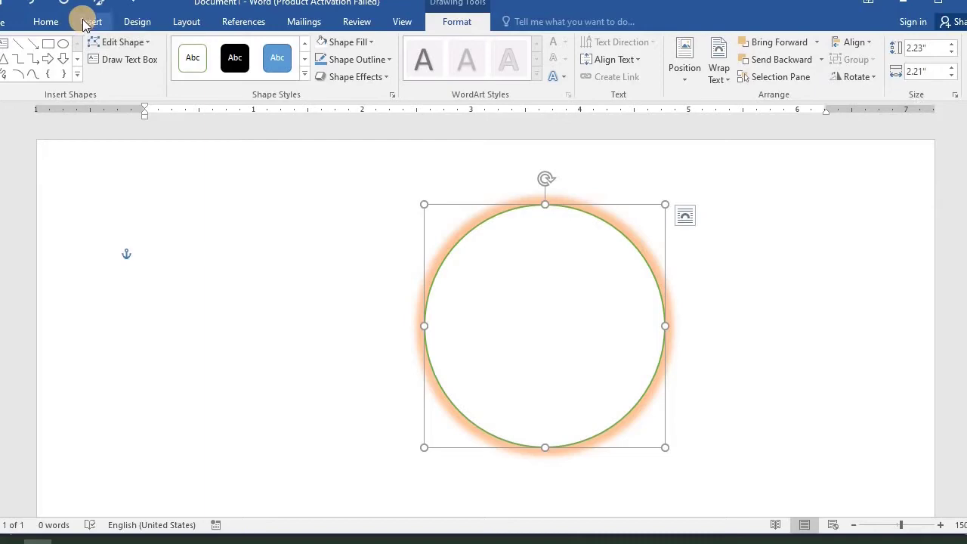
Draw a smaller blue oval inside the circle.
click(6, 43)
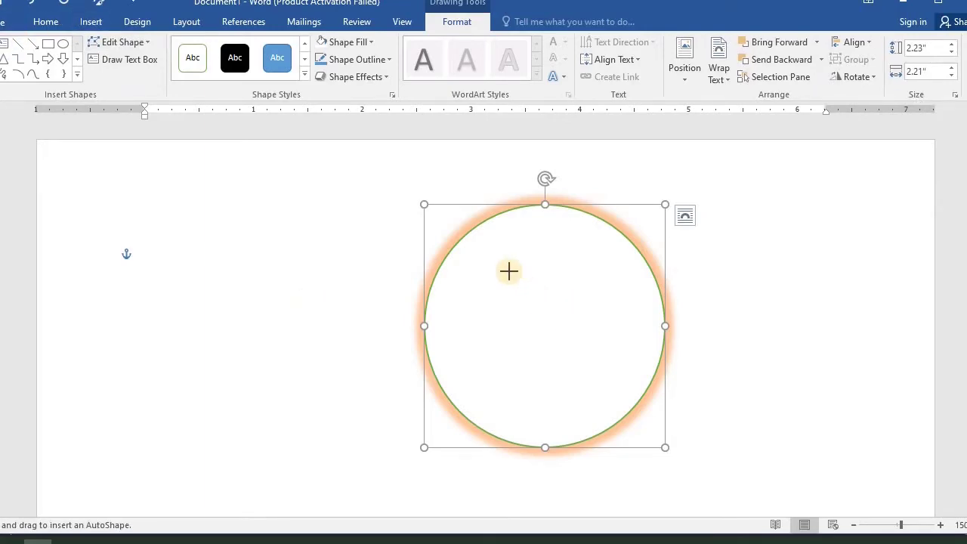
drag(498, 248, 541, 282)
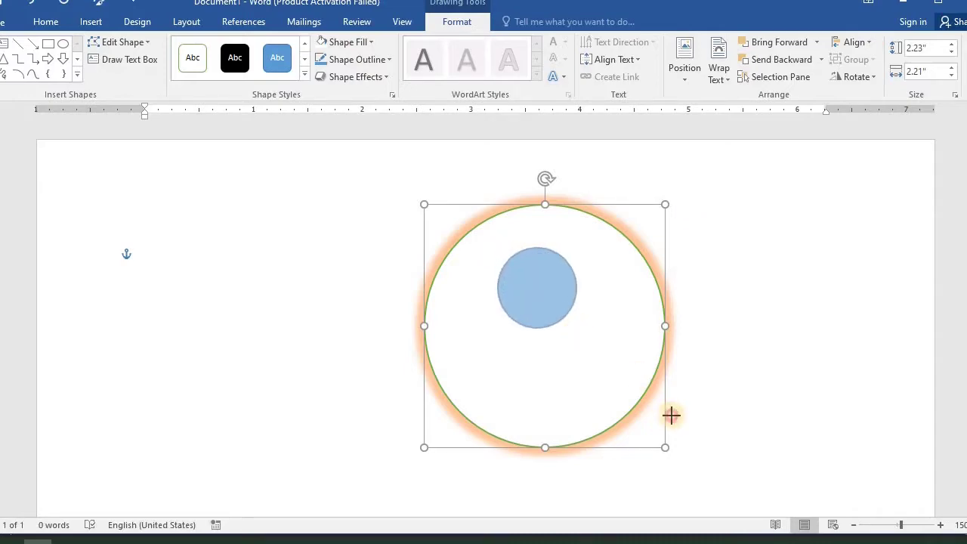
drag(572, 327, 610, 393)
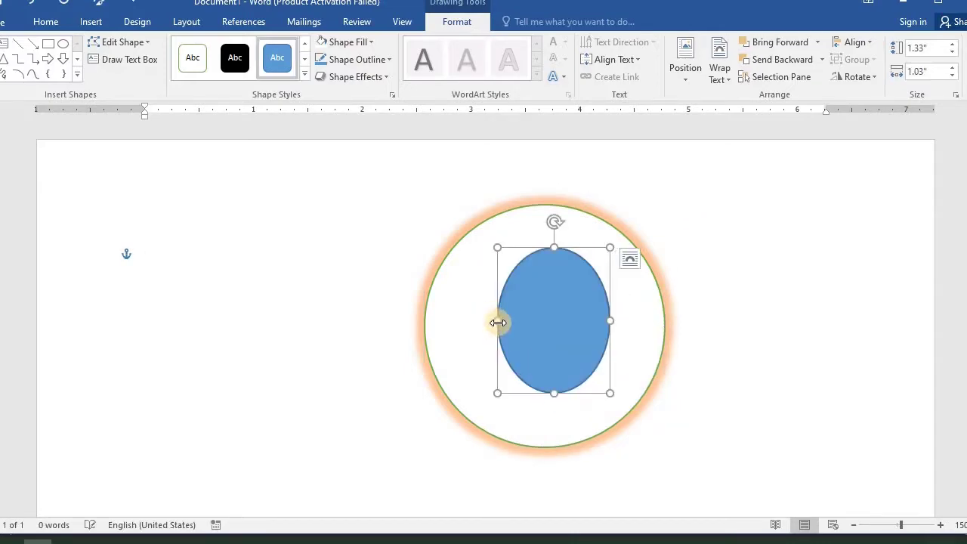
Resize the oval to 1.51" by 1.65" and centre it within the circle.
drag(497, 322, 457, 311)
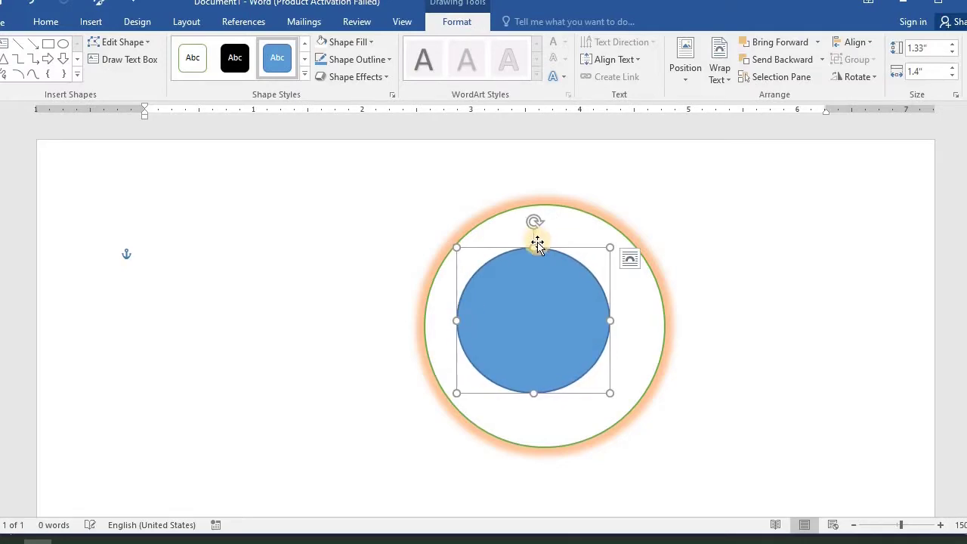
drag(610, 323, 636, 318)
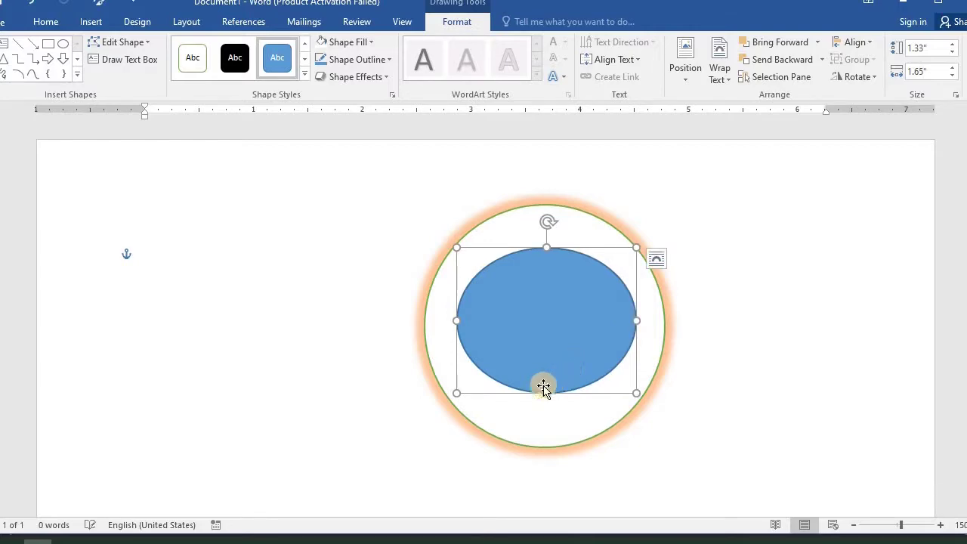
drag(546, 393, 546, 411)
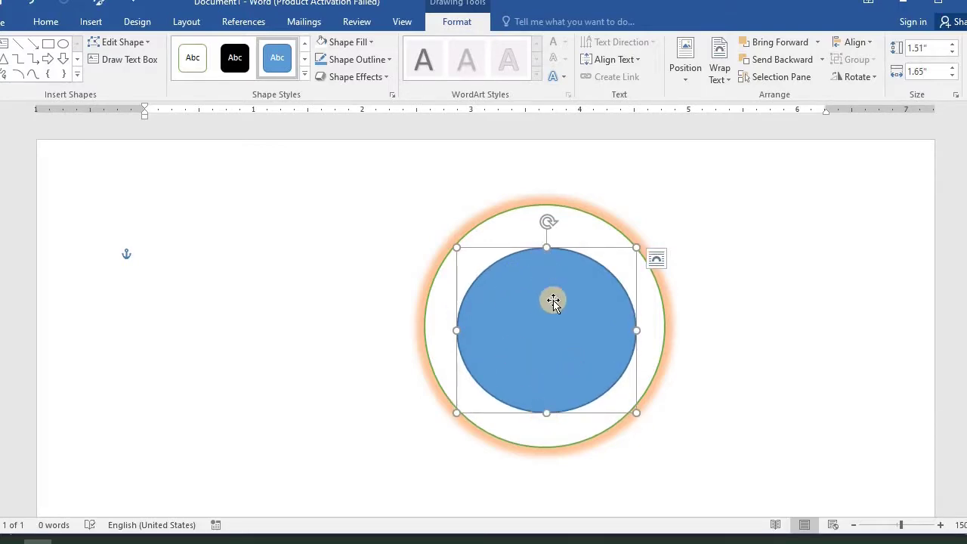
drag(556, 310, 553, 302)
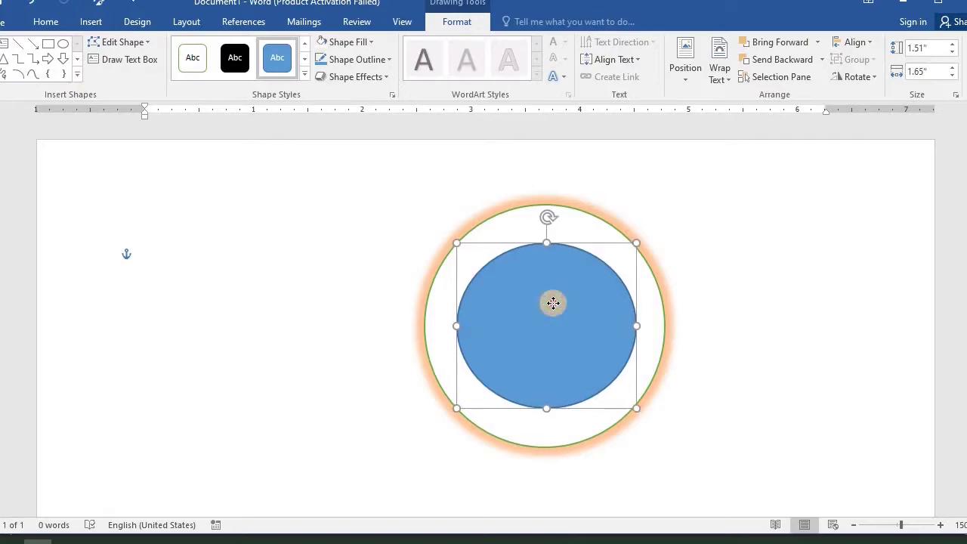
drag(553, 303, 549, 302)
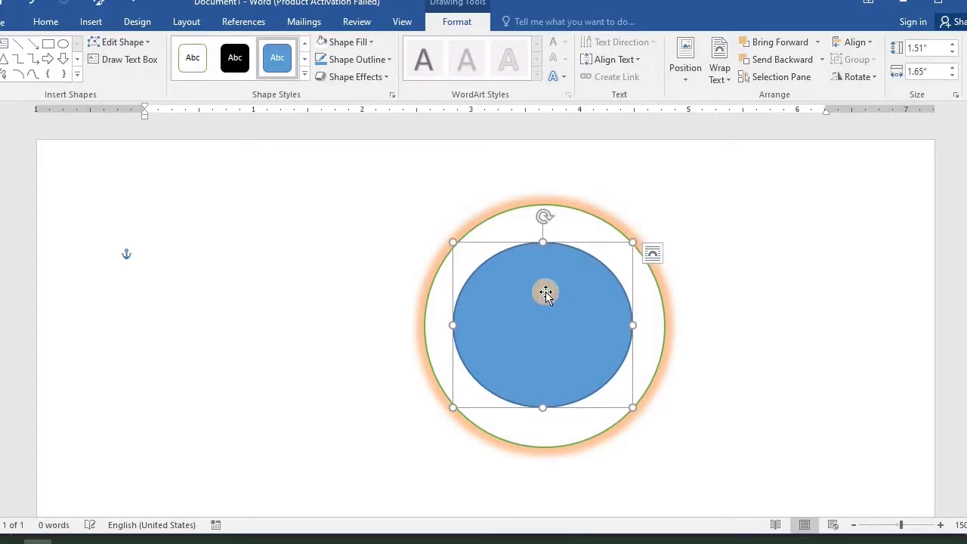
click(366, 234)
click(511, 274)
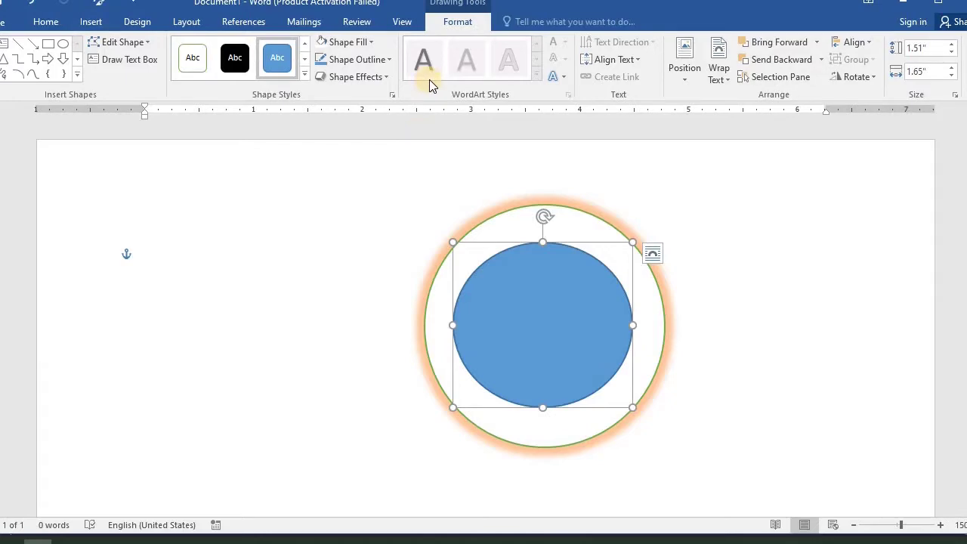
click(207, 273)
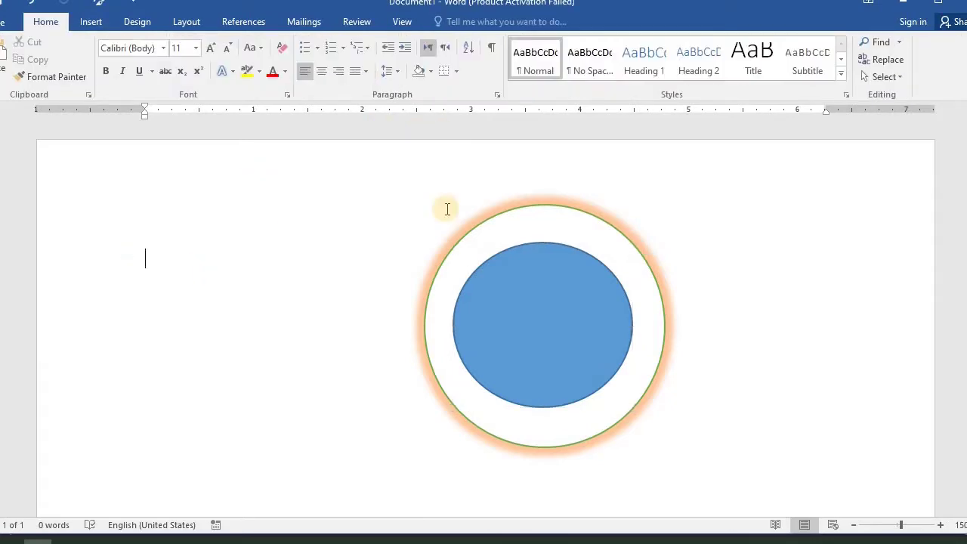
click(89, 22)
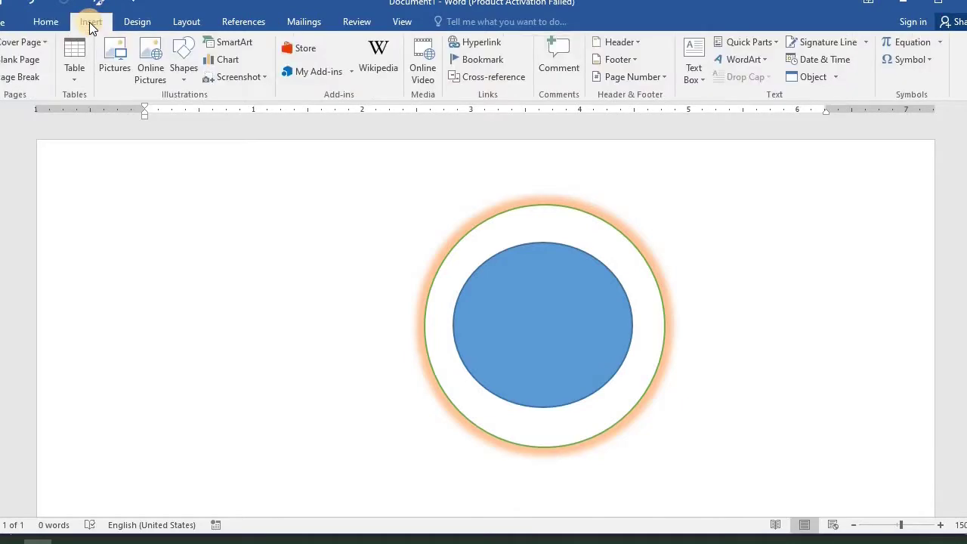
click(749, 59)
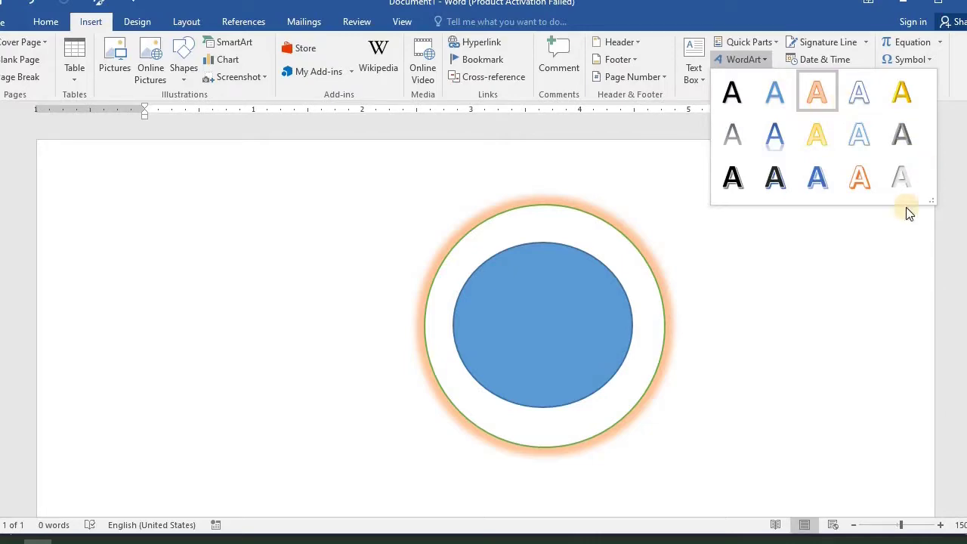
click(867, 138)
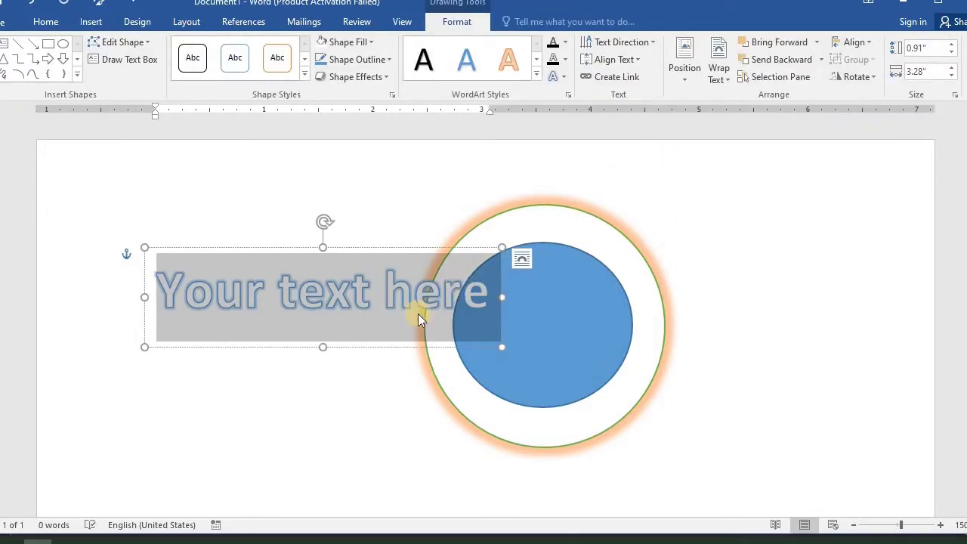
key(ctrl+z)
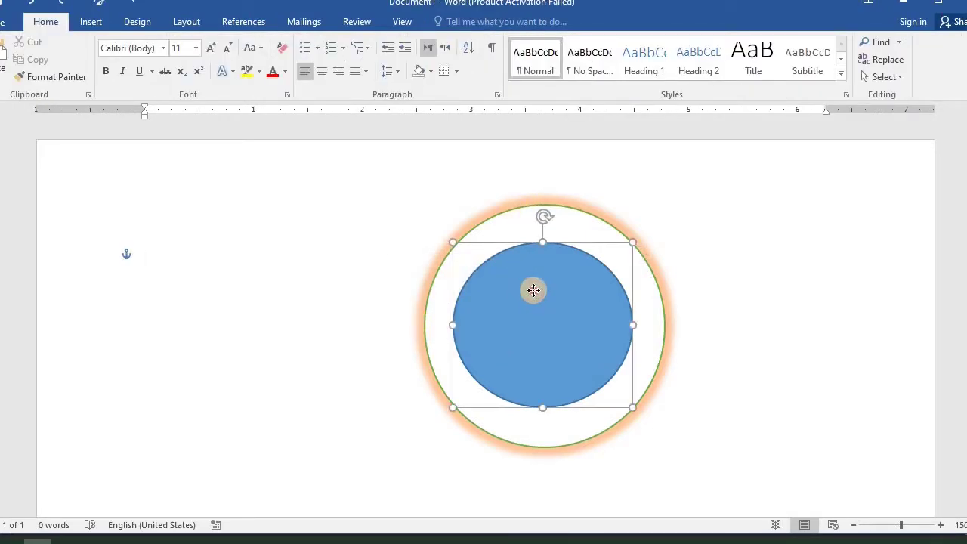
drag(530, 292, 529, 289)
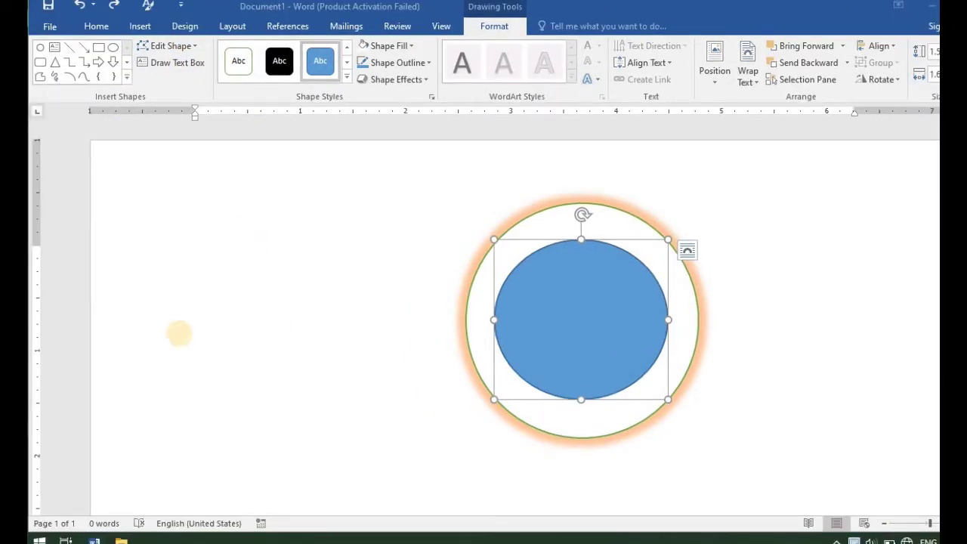
Save as 'my logo' in Word 97-2003 Template format, replacing the existing file.
click(47, 27)
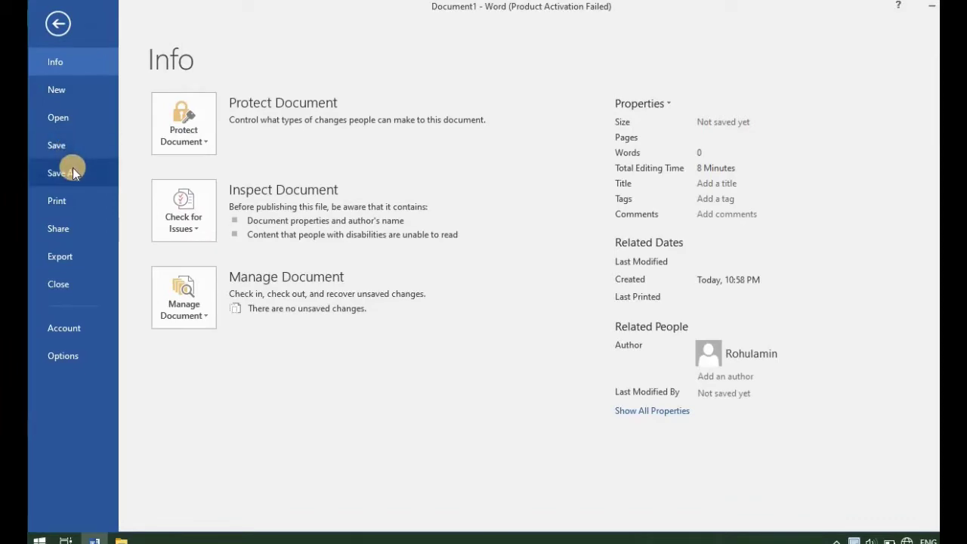
click(72, 168)
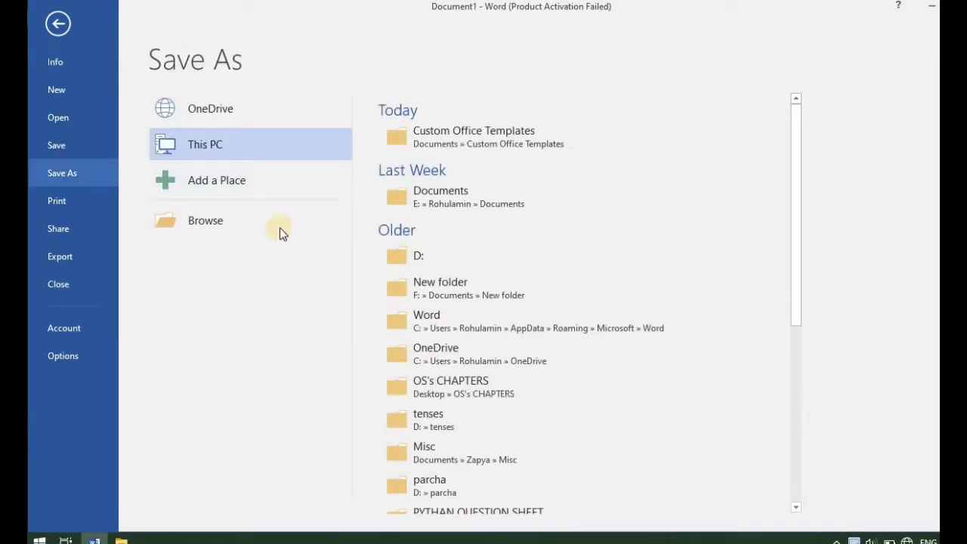
click(250, 181)
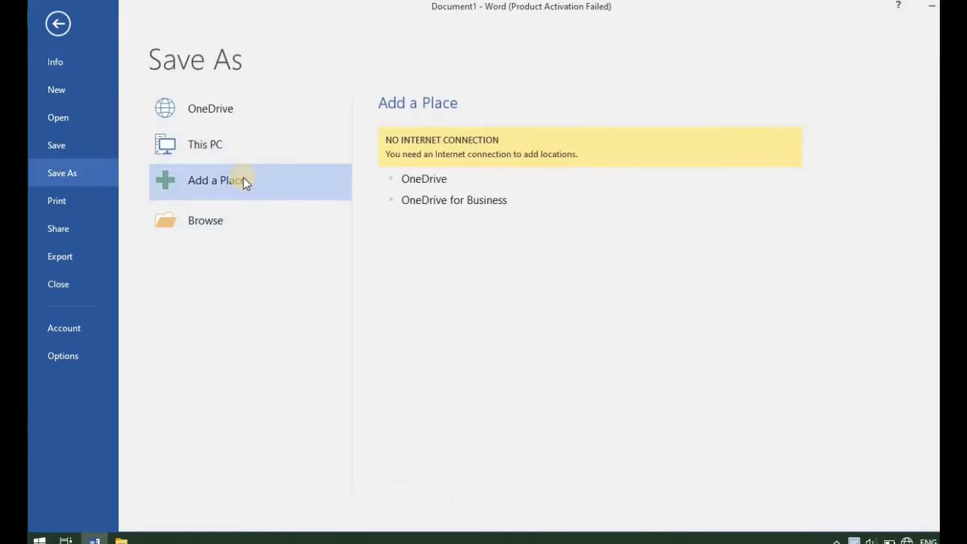
click(221, 144)
click(204, 220)
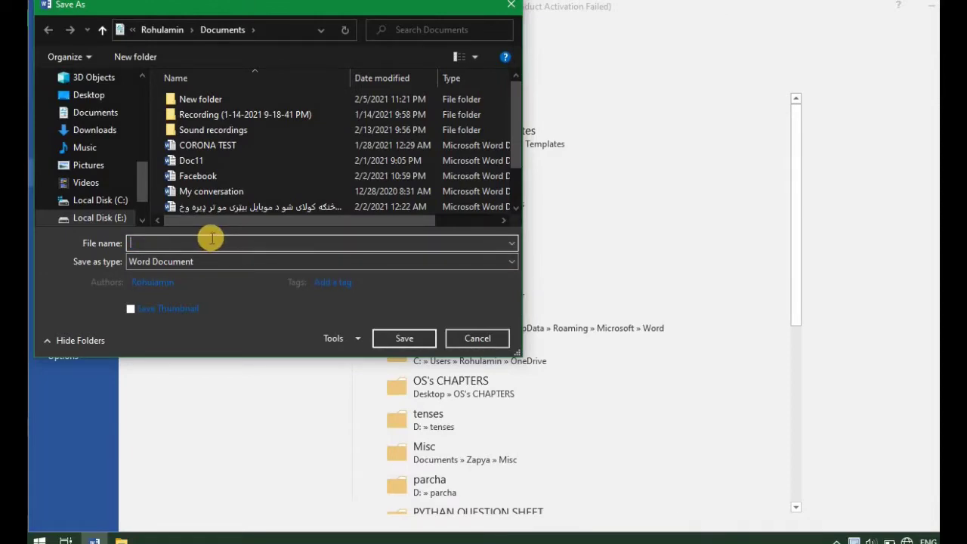
text(my log)
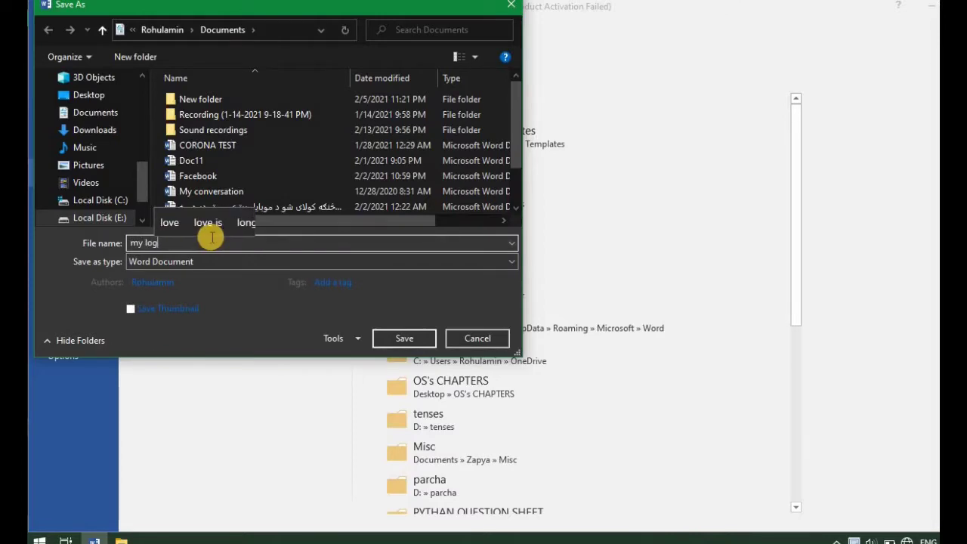
text(o)
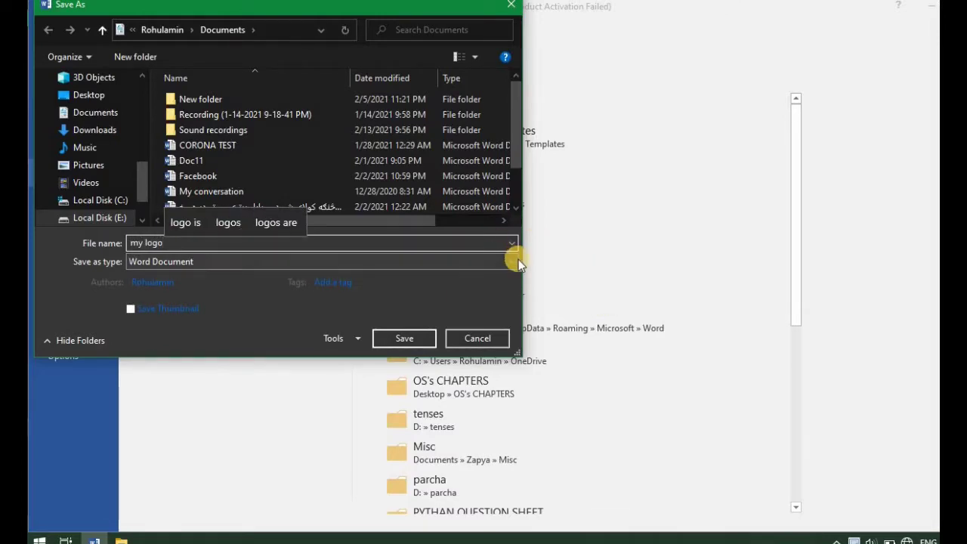
click(518, 261)
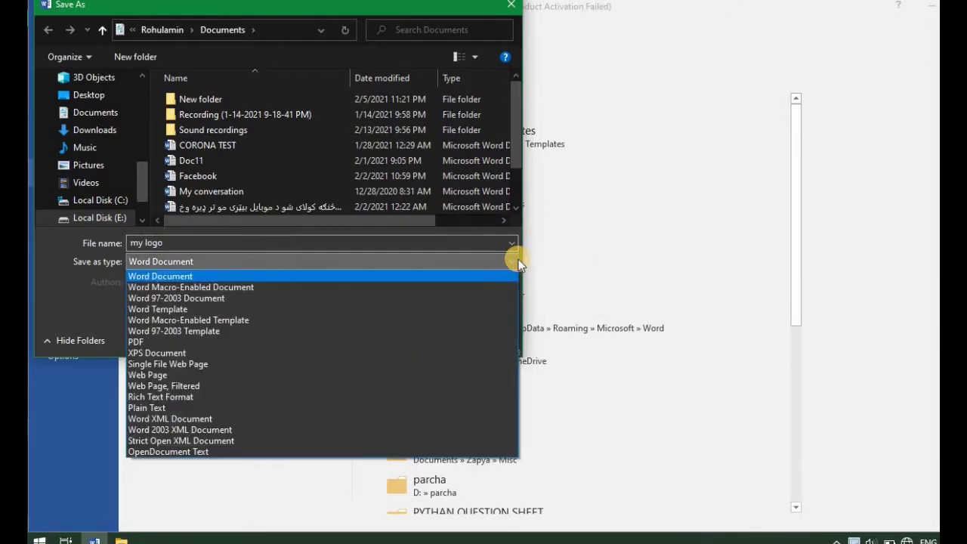
click(192, 329)
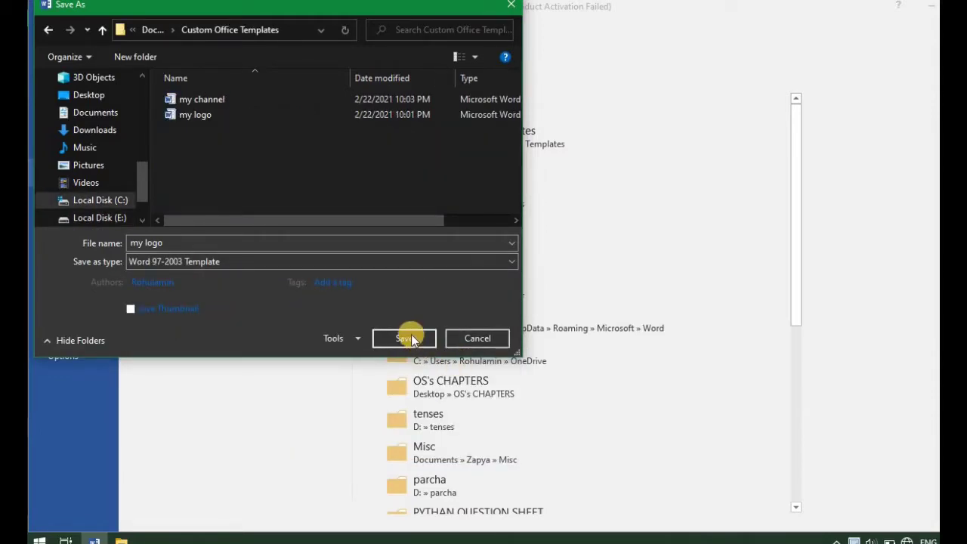
click(412, 337)
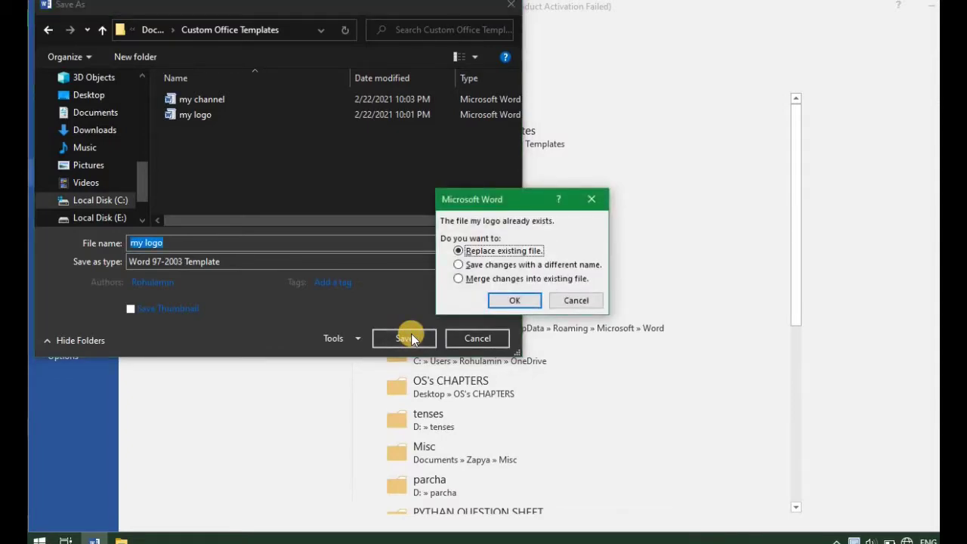
key(Return)
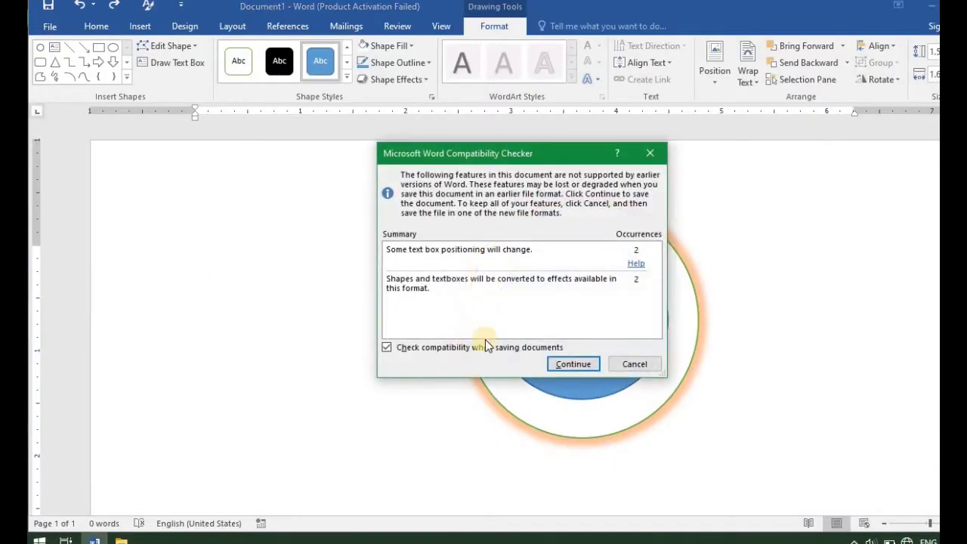
click(576, 365)
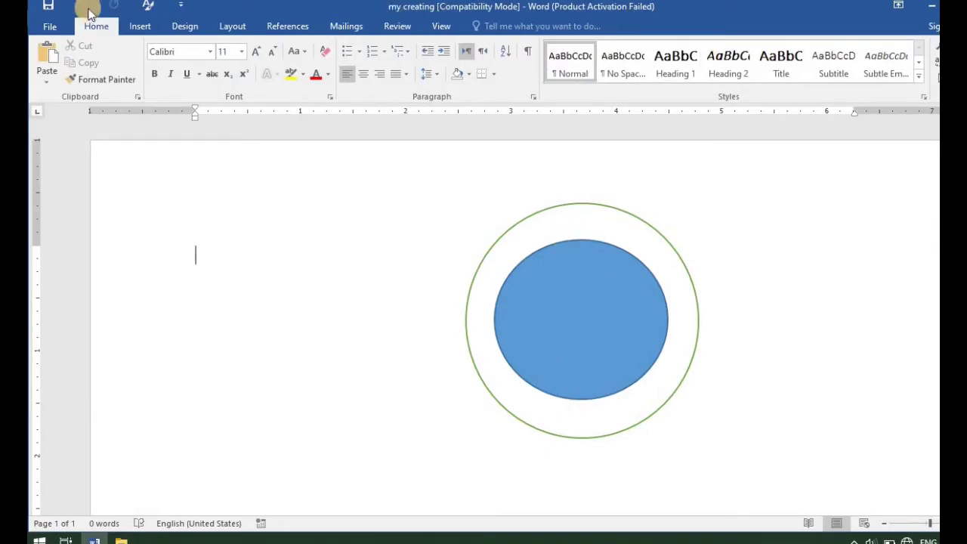
Insert an arched-style WordArt reading 'Technical RHA'.
click(133, 27)
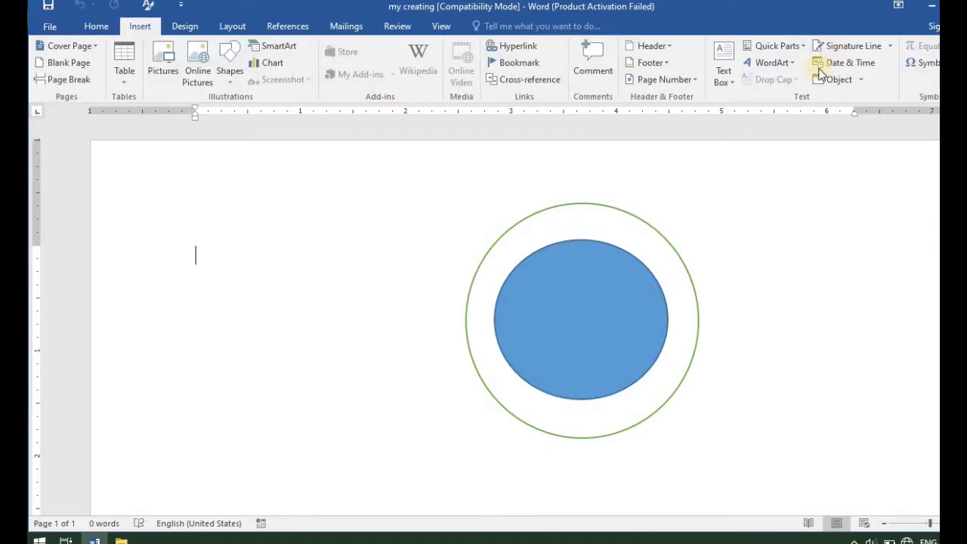
click(781, 67)
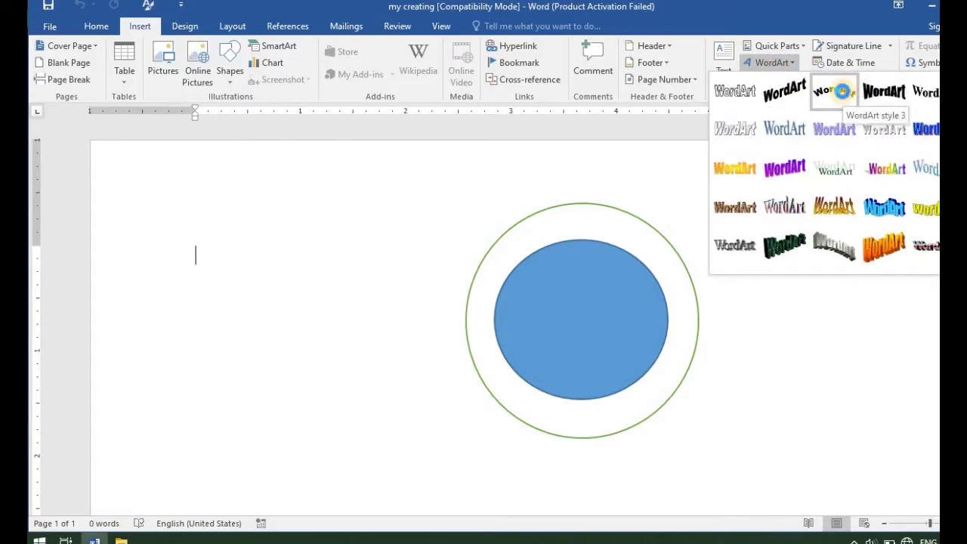
click(846, 94)
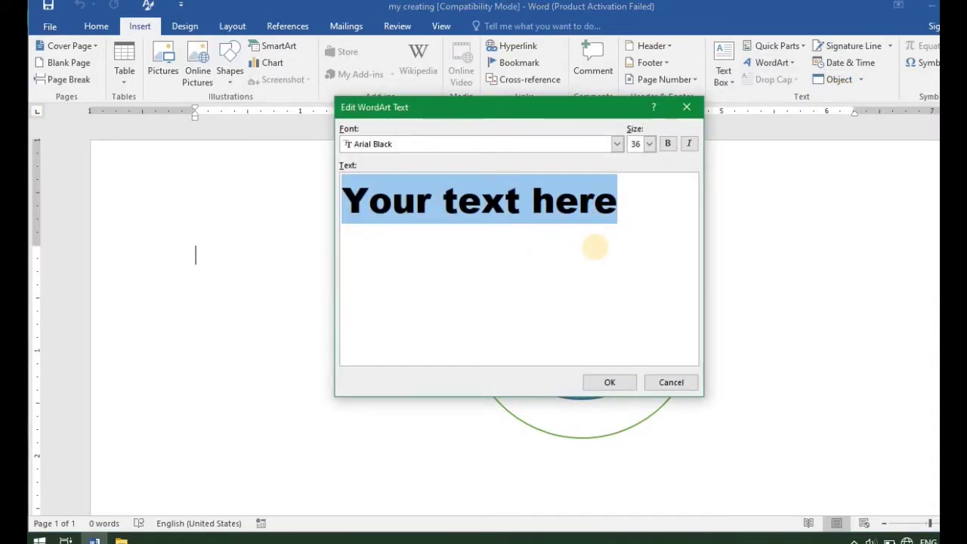
key(BackSpace)
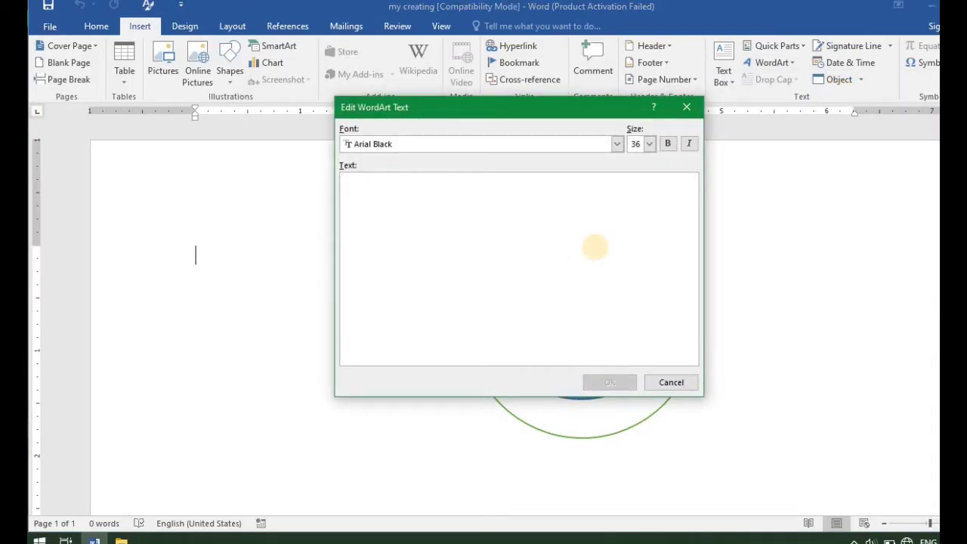
text(Techn)
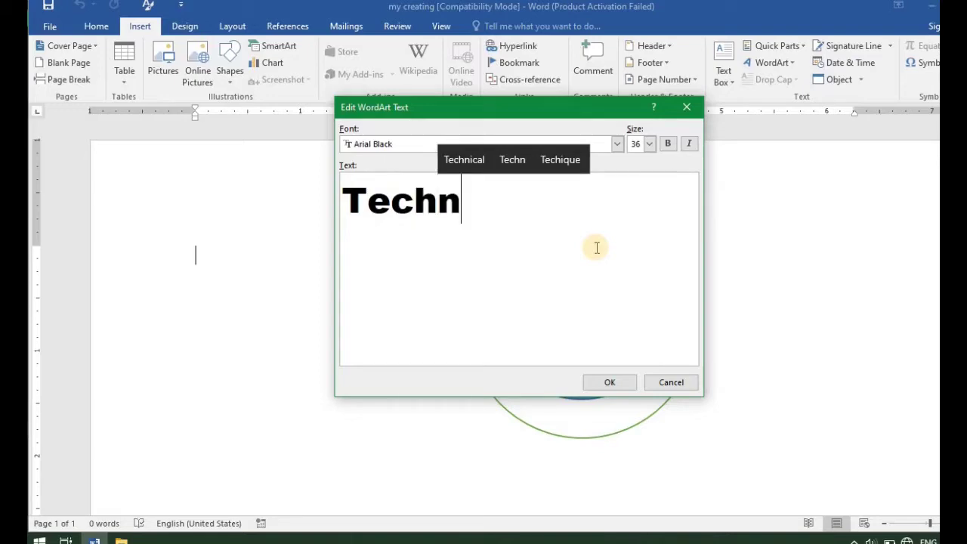
text(ical )
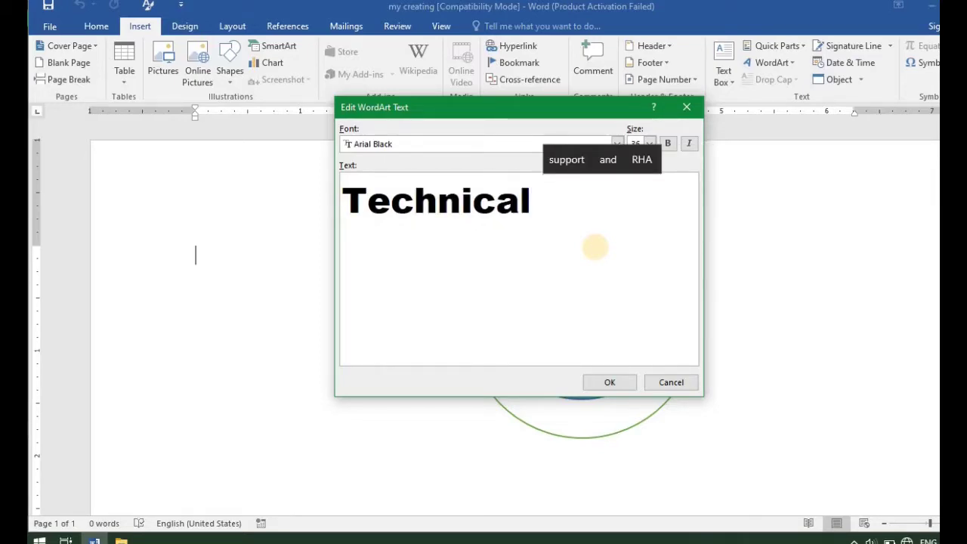
text(T)
key(BackSpace)
text(RHA)
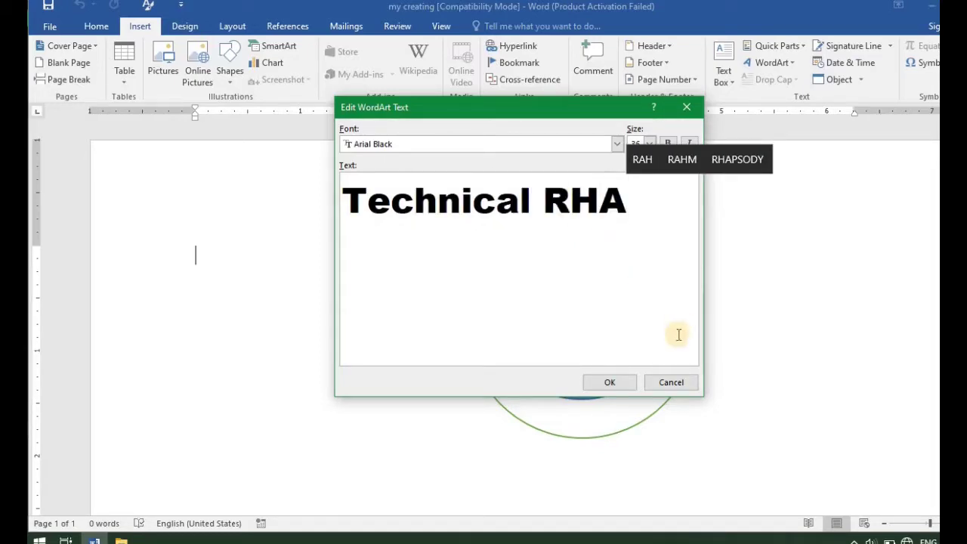
click(610, 384)
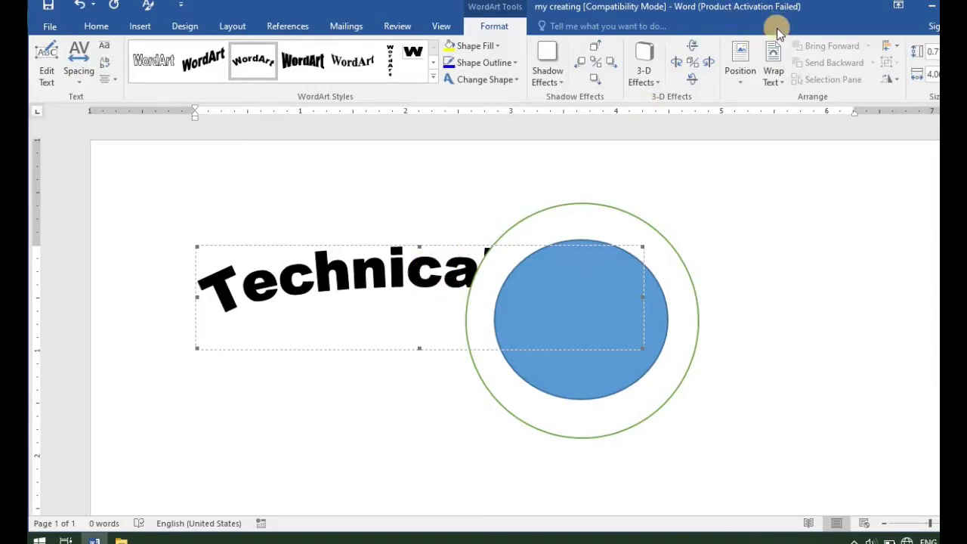
Float the WordArt in front of text and move it above the circle.
click(777, 82)
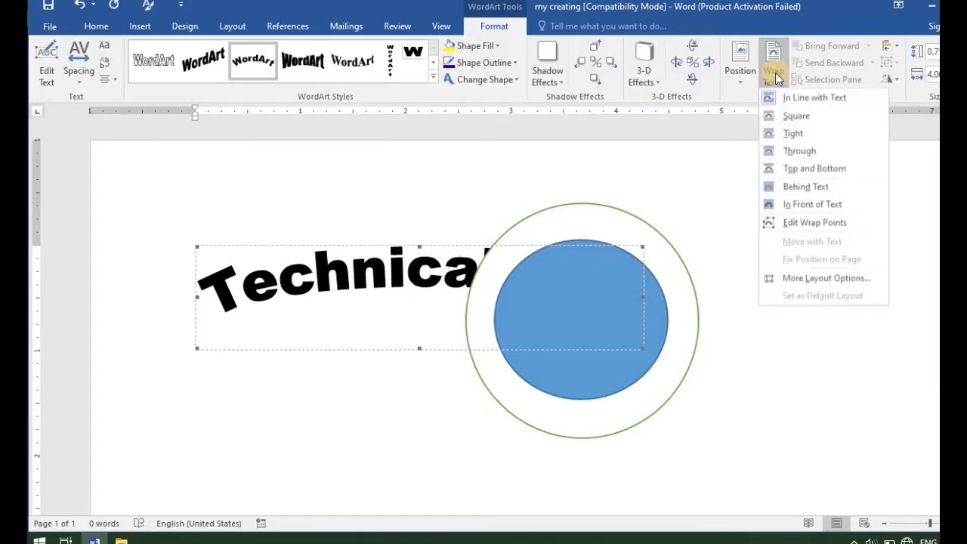
click(821, 205)
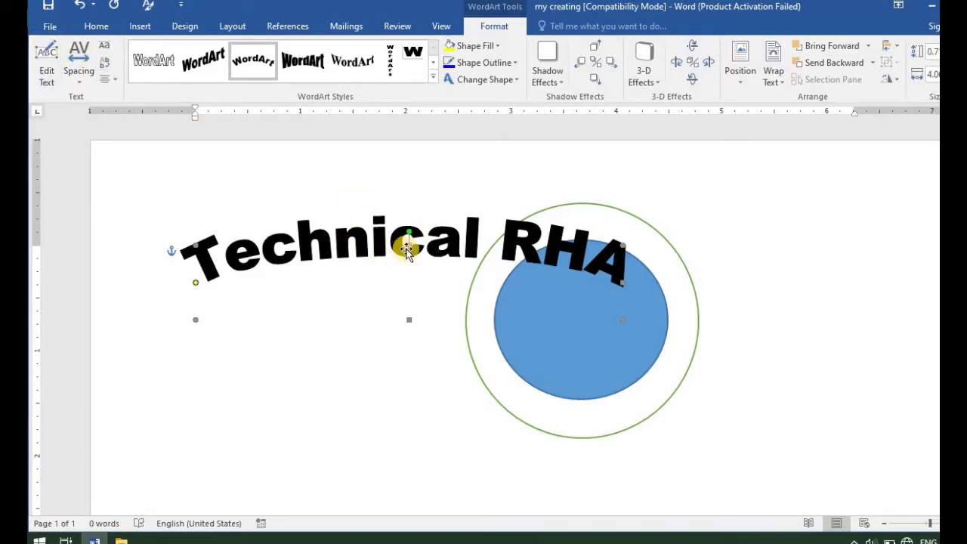
drag(406, 251, 542, 232)
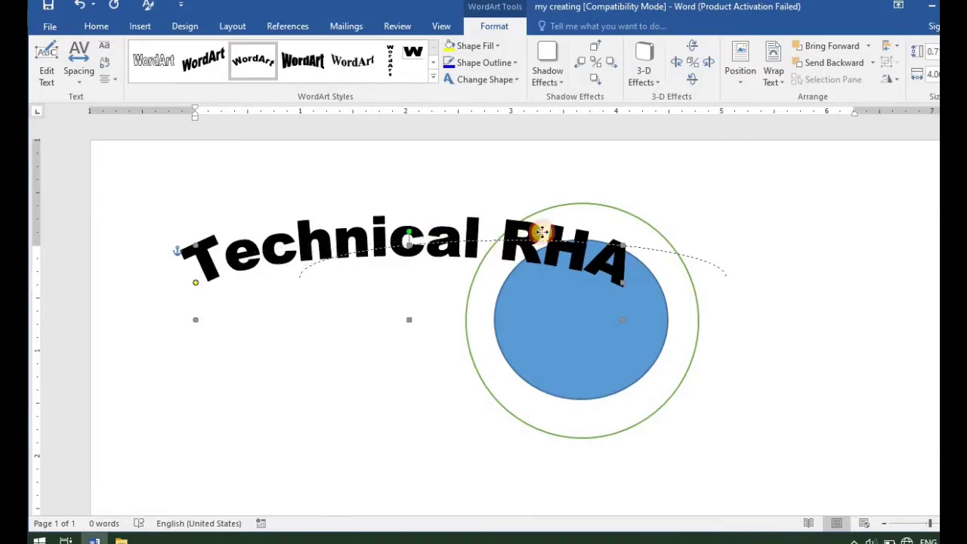
drag(542, 232, 546, 231)
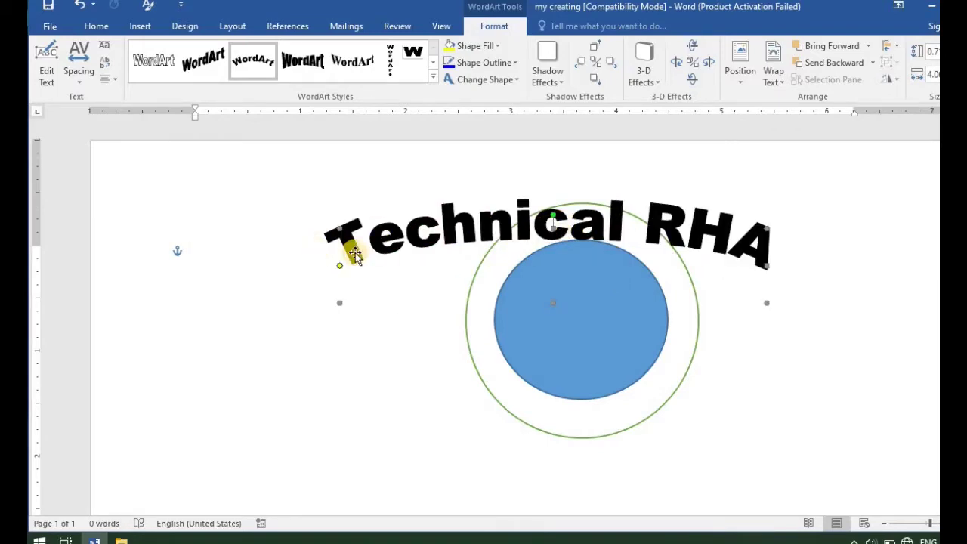
Resize the arch to fit between the green outline and the blue oval.
drag(341, 303, 481, 360)
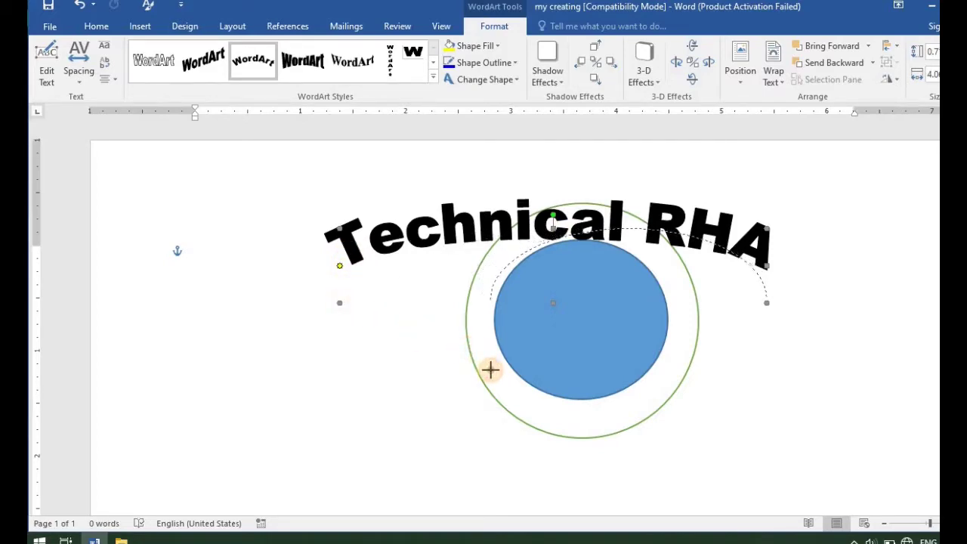
drag(481, 360, 478, 360)
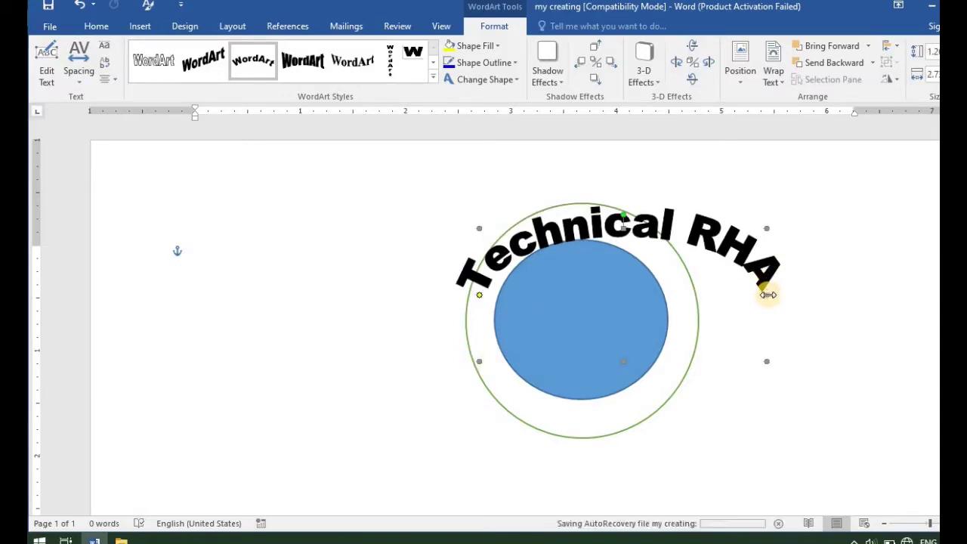
mouse_move(768, 295)
mouse_down()
mouse_move(665, 368)
mouse_move(678, 335)
mouse_up()
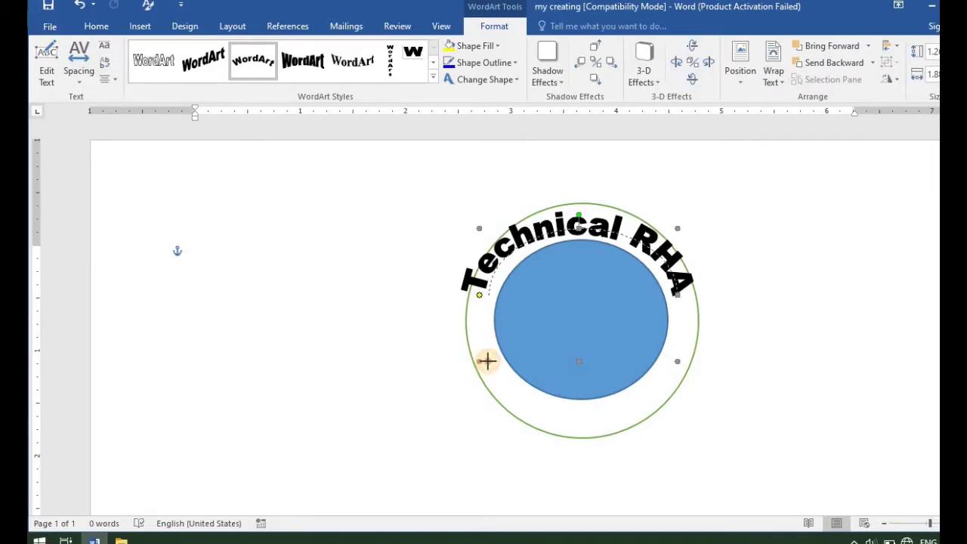
drag(487, 362, 486, 362)
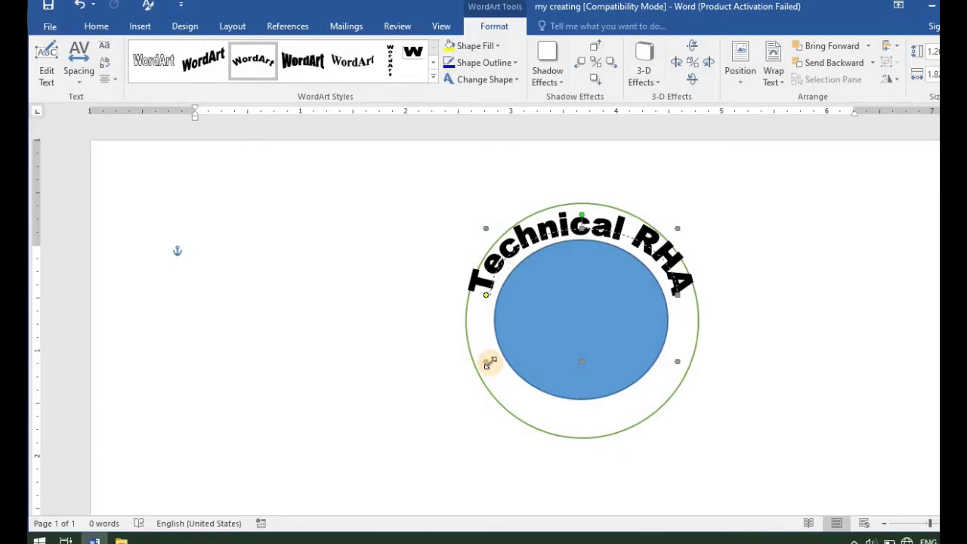
drag(490, 363, 495, 363)
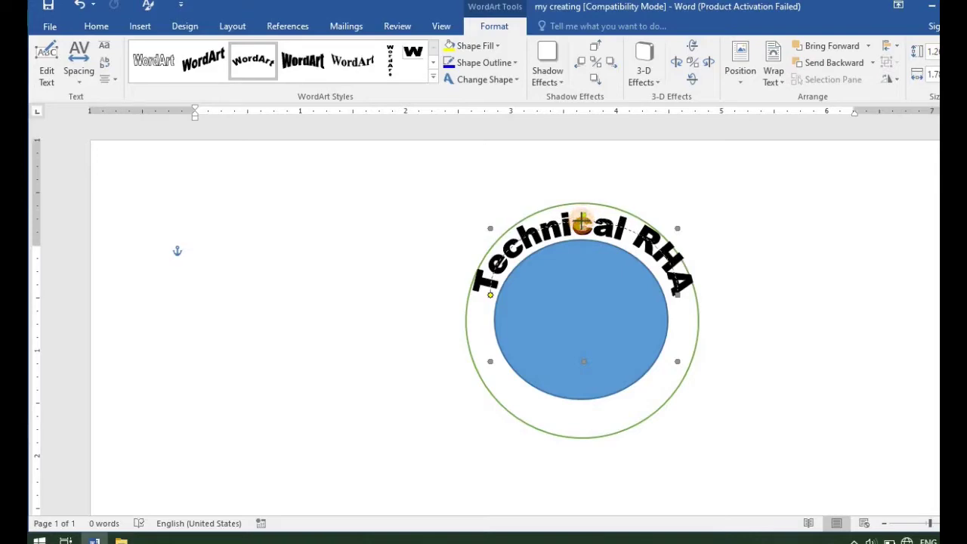
click(627, 366)
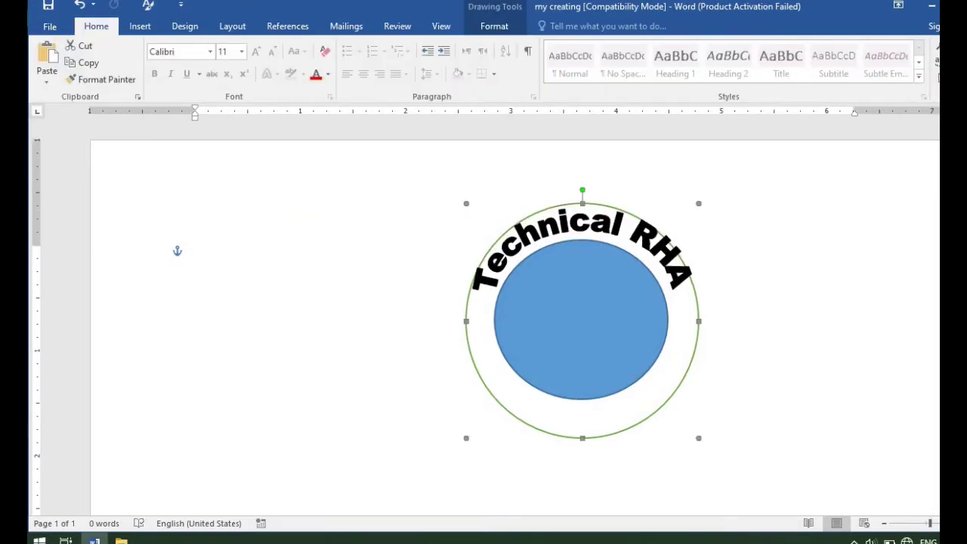
Draw a ribbon banner across the circle's bottom and enlarge it to 0.66" by 2.64".
click(141, 28)
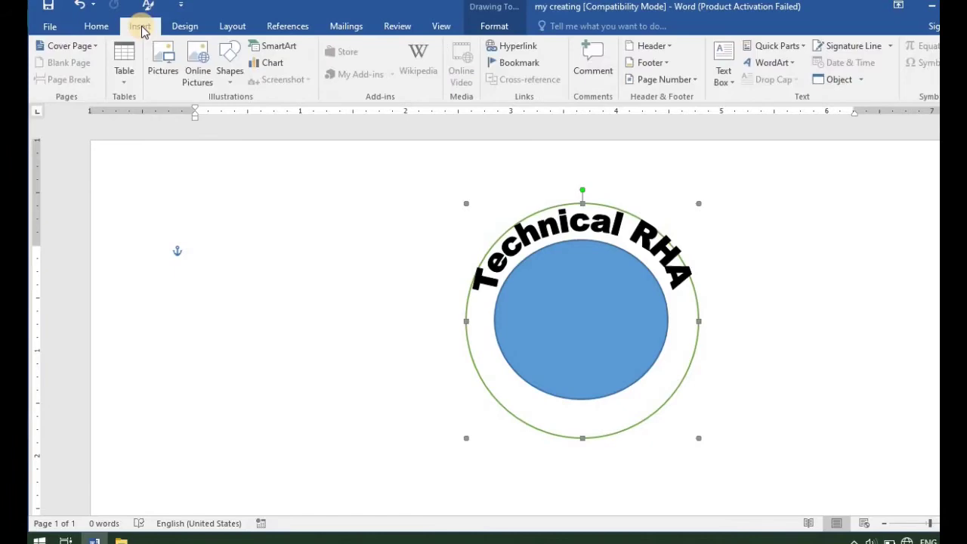
click(239, 74)
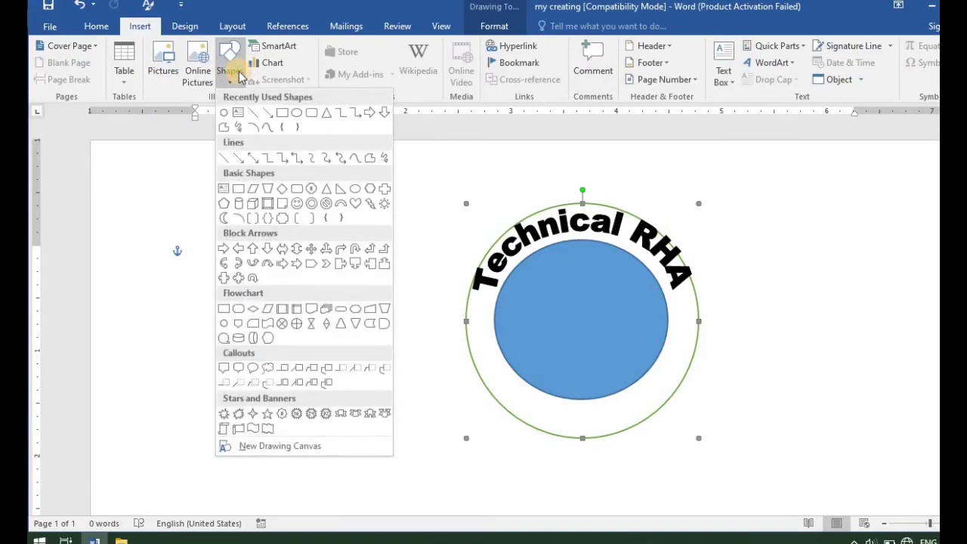
click(372, 415)
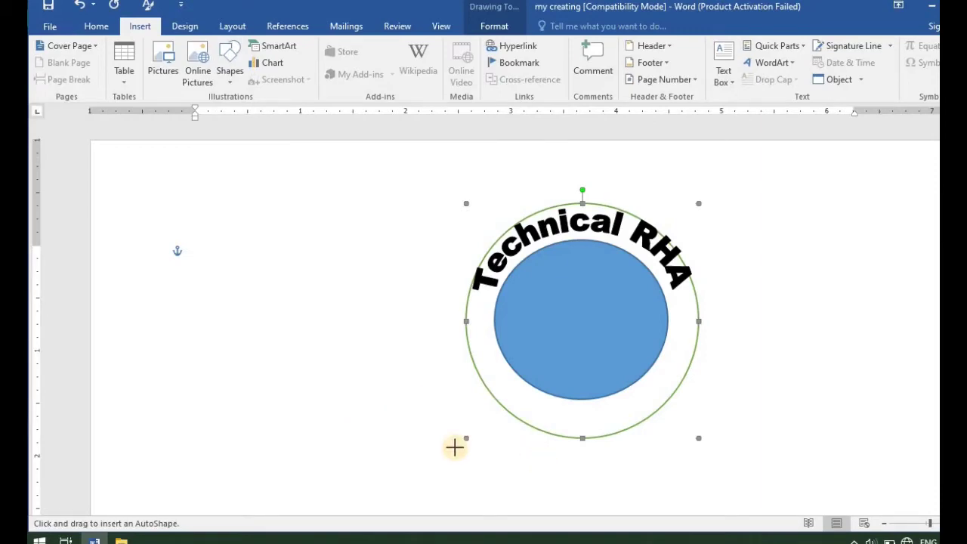
mouse_move(457, 415)
mouse_down()
mouse_move(722, 415)
mouse_move(734, 437)
mouse_up()
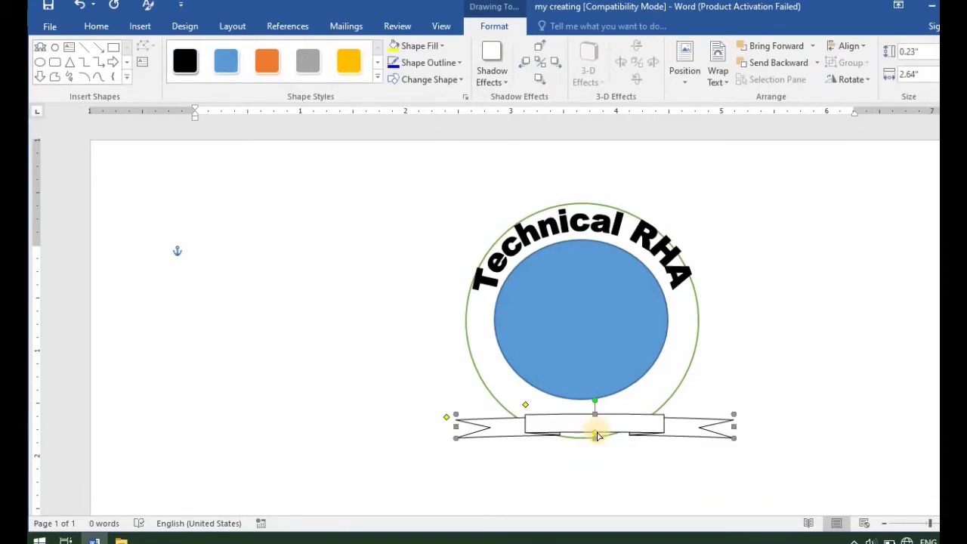
drag(595, 438, 596, 457)
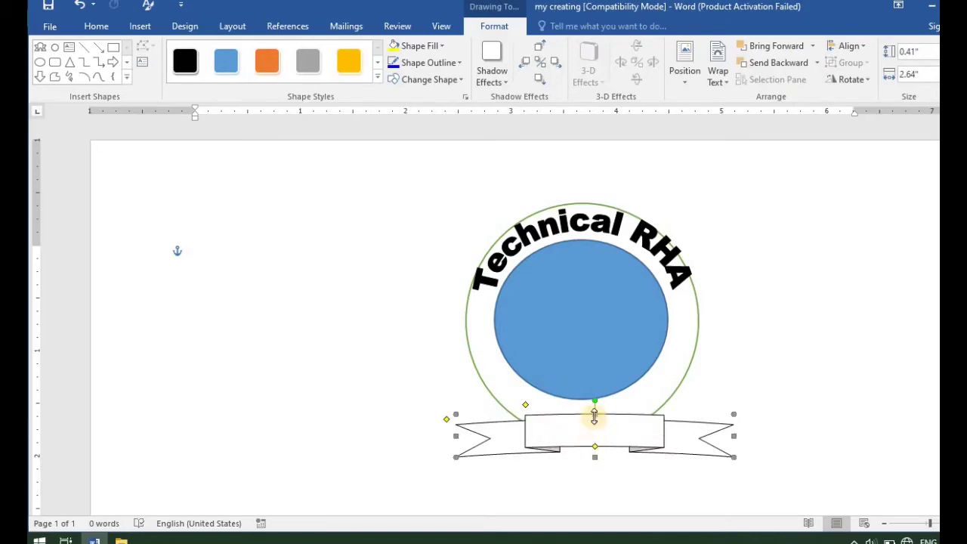
drag(594, 415, 590, 389)
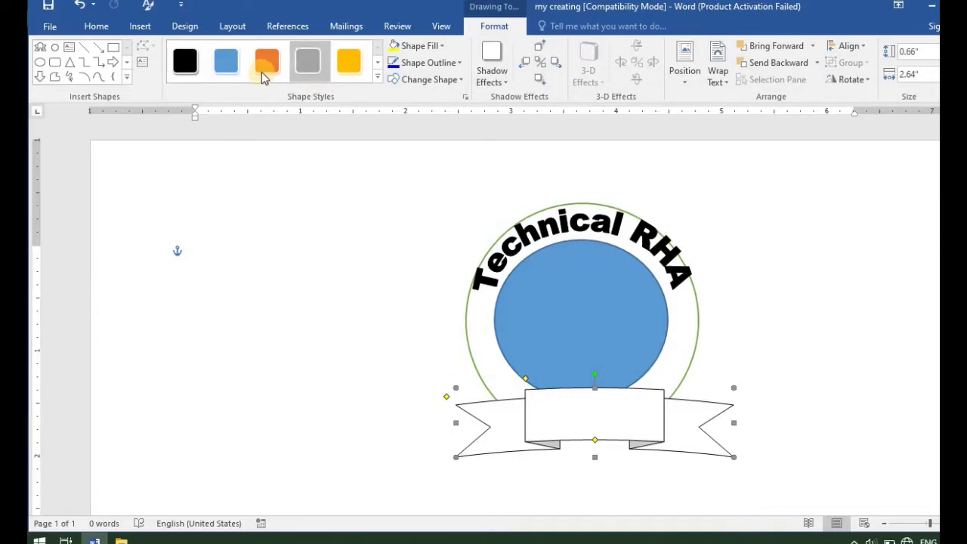
Apply the yellow shape style to the ribbon banner.
click(264, 69)
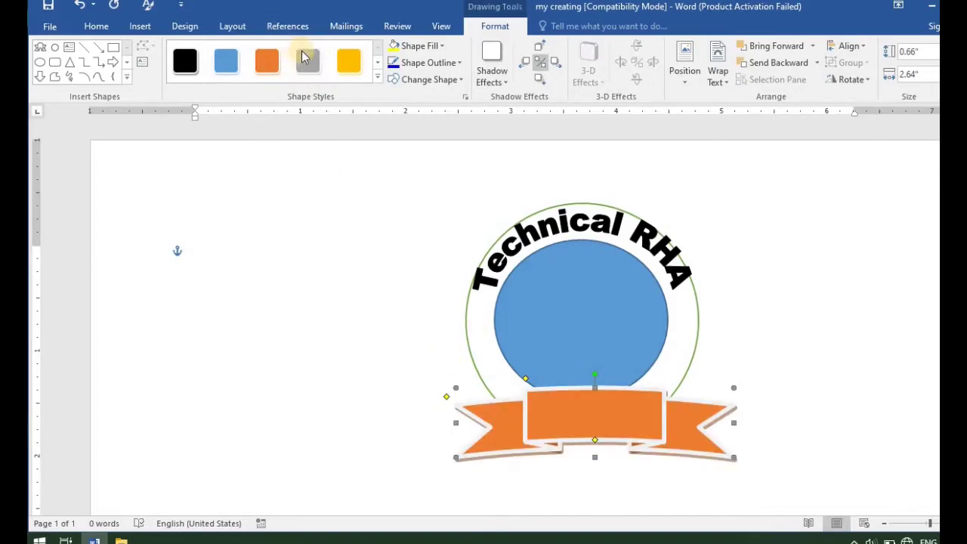
click(350, 70)
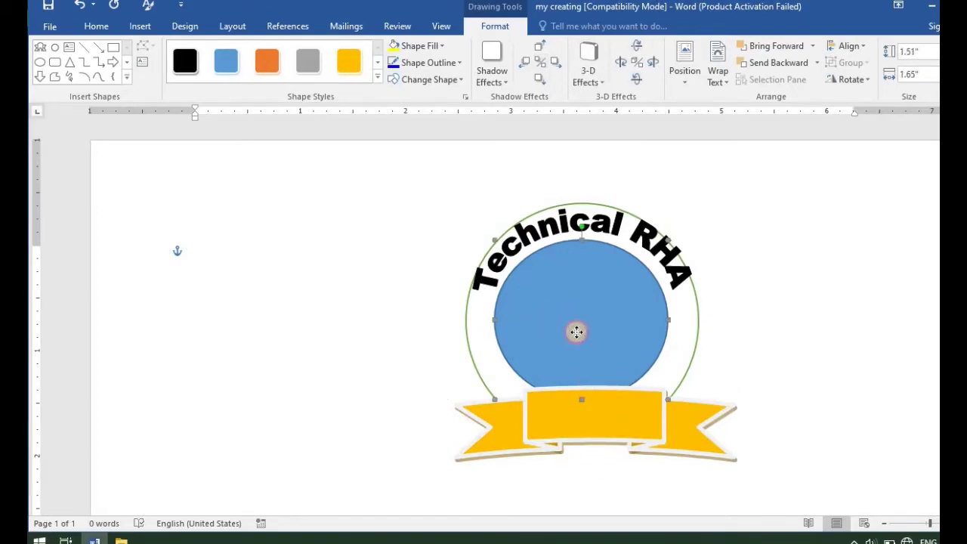
click(578, 333)
click(577, 417)
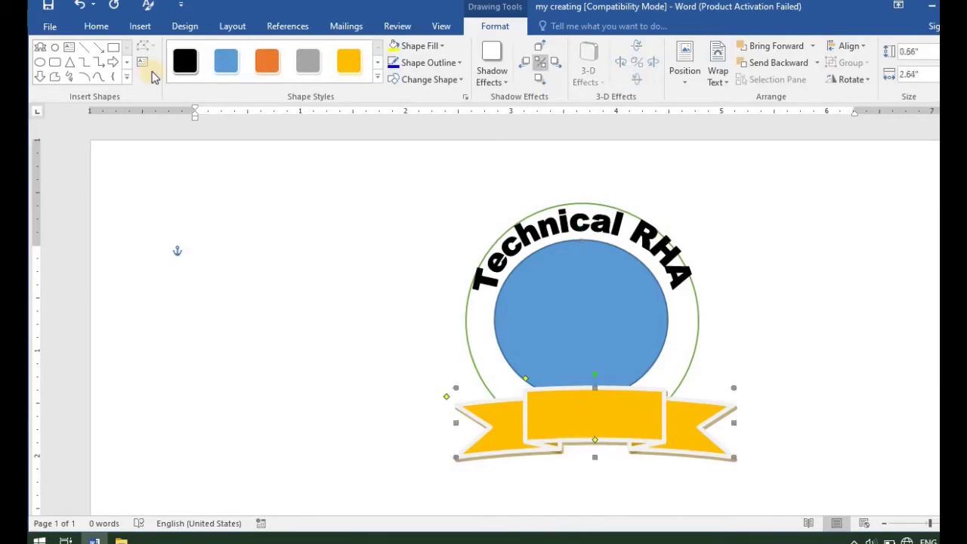
Undo the accidental rectangle and banner move, leaving no stray box on the page.
click(114, 47)
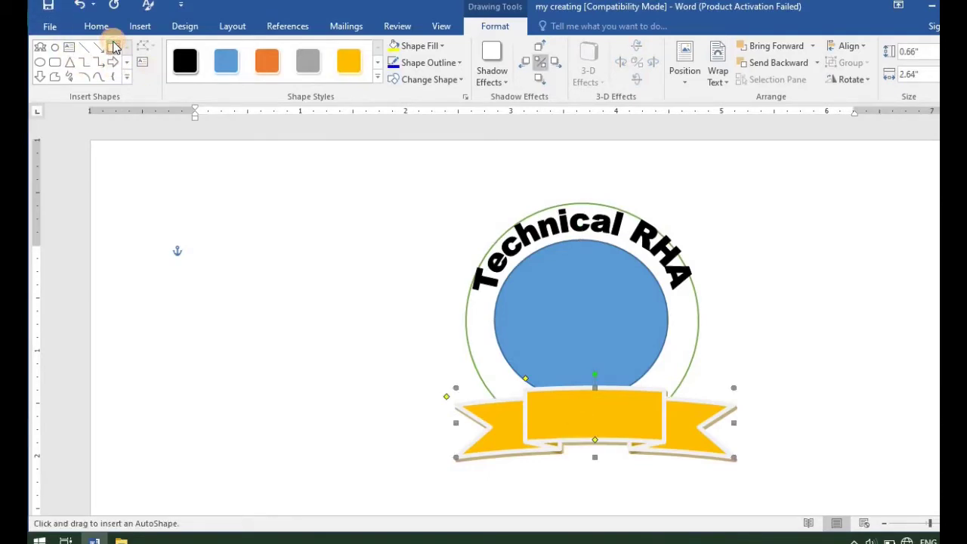
click(572, 504)
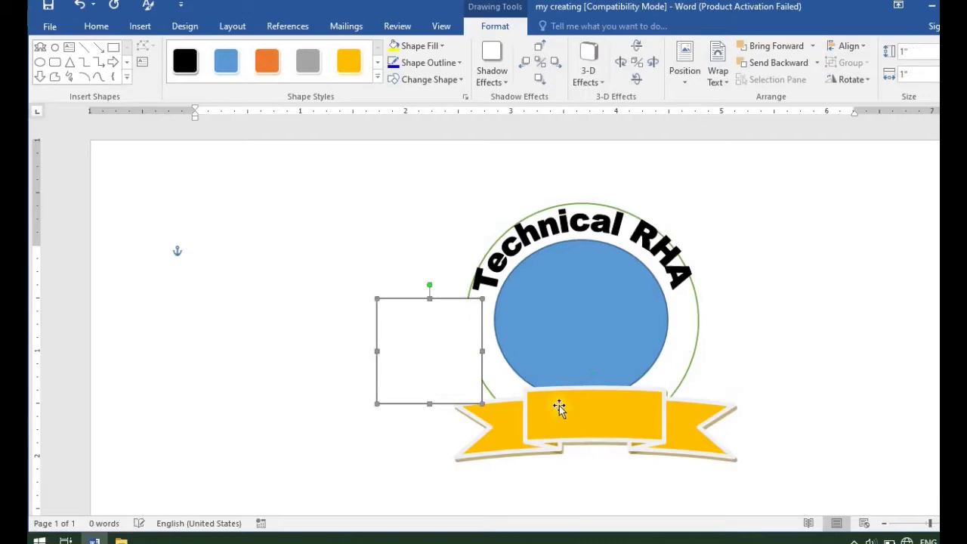
click(563, 416)
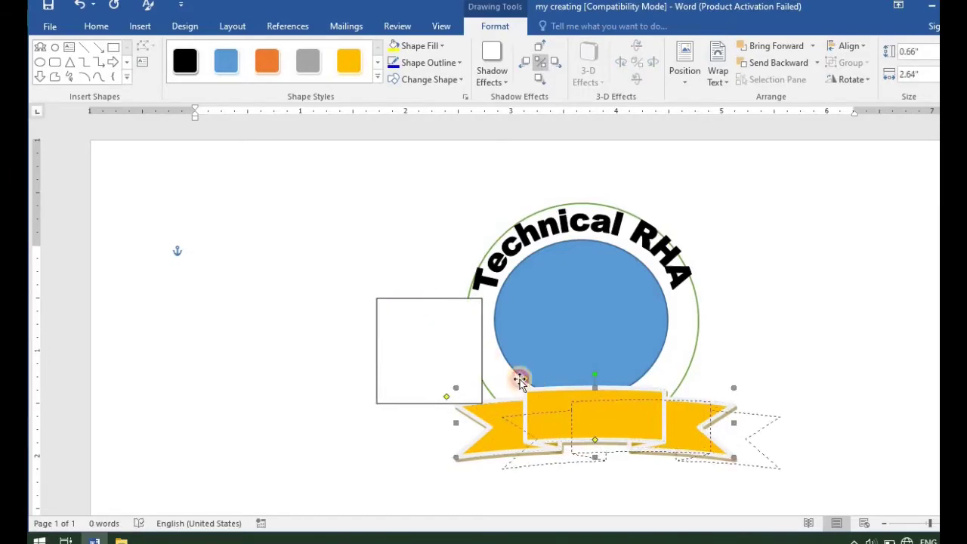
drag(585, 415, 566, 403)
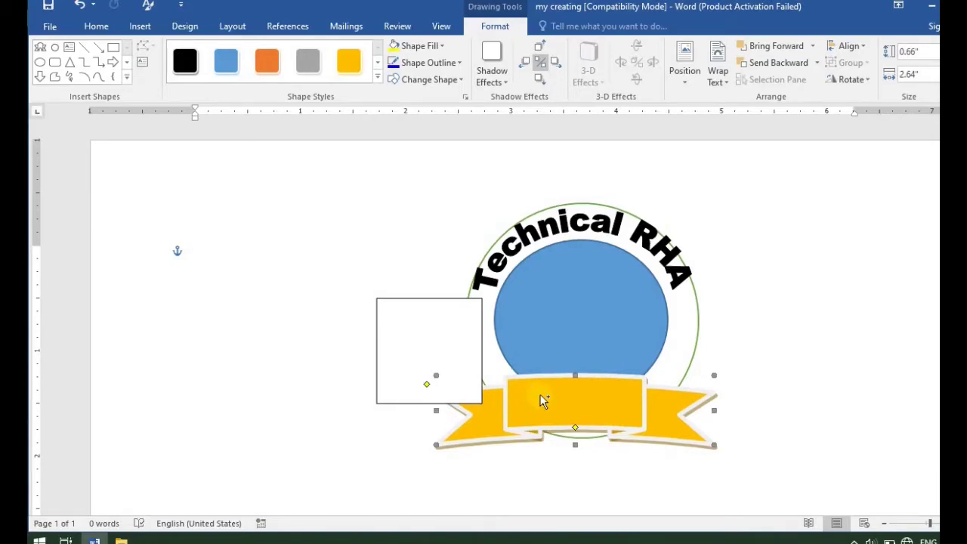
key(ctrl+z)
click(357, 294)
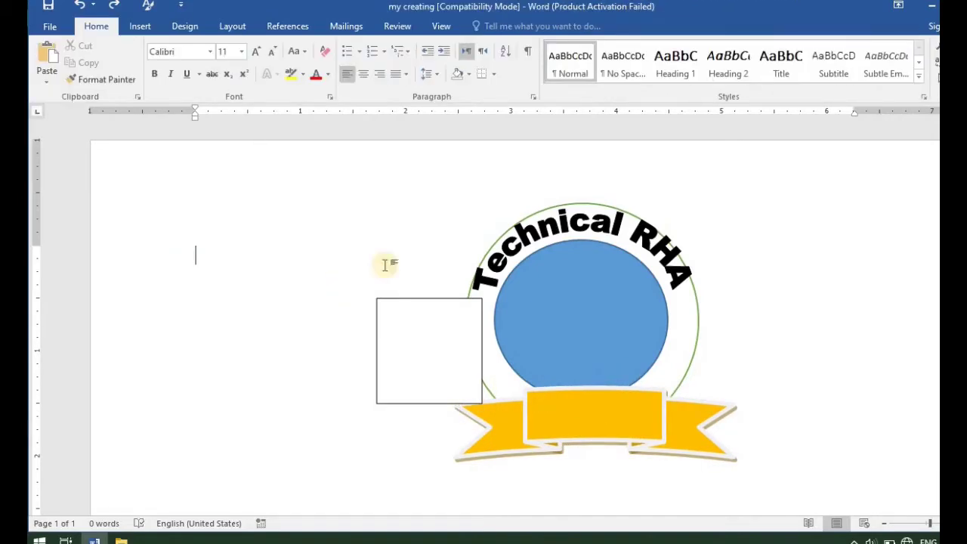
click(443, 312)
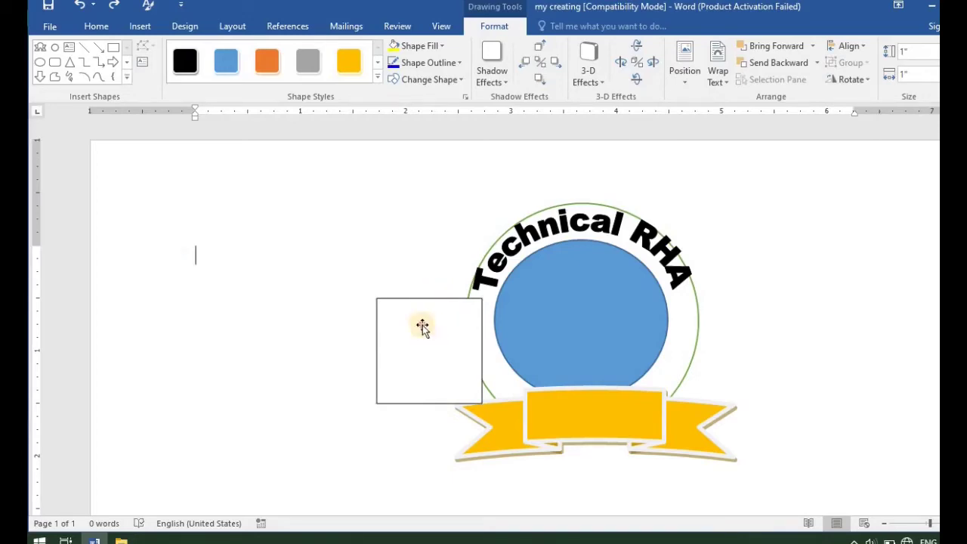
click(421, 336)
click(423, 353)
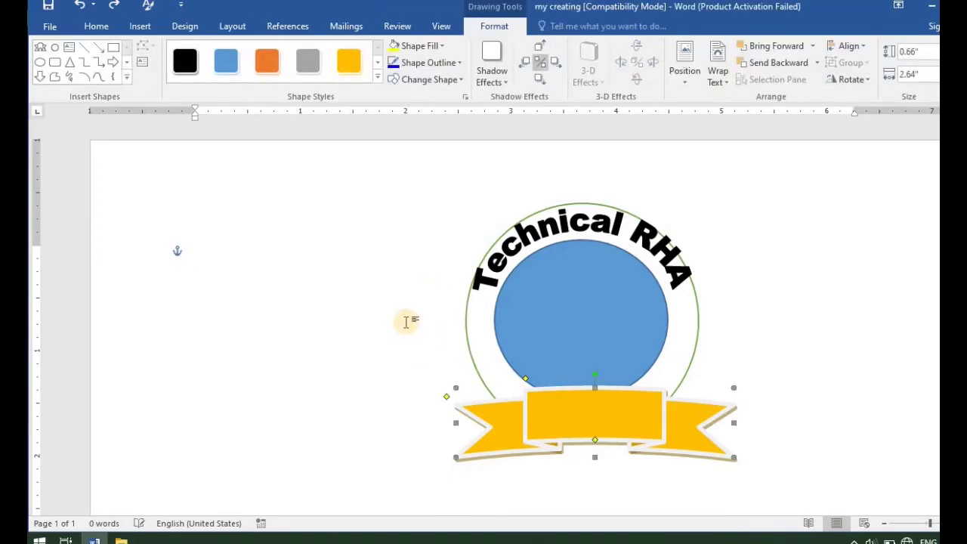
key(Escape)
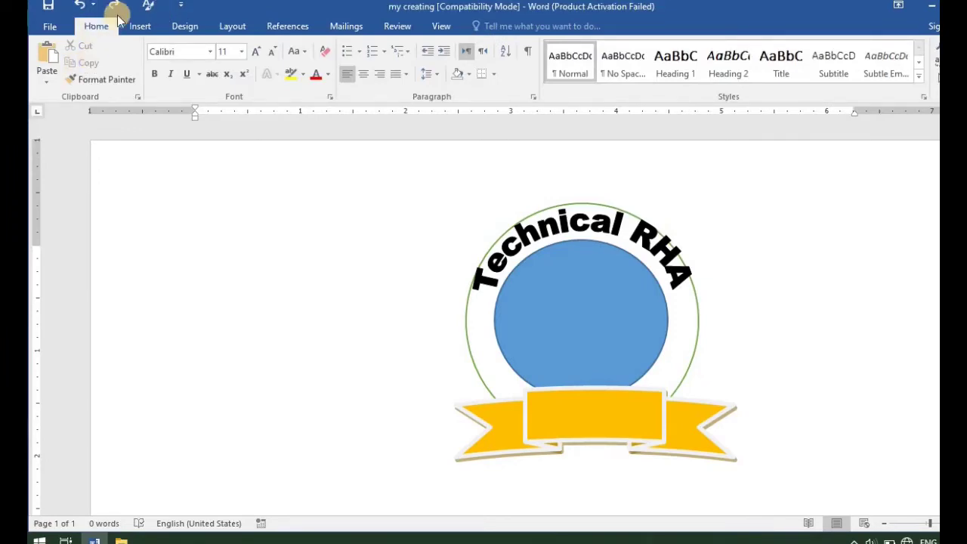
Draw a 0.42" by 1.01" rectangle left of the logo, shifted slightly up and right.
click(138, 26)
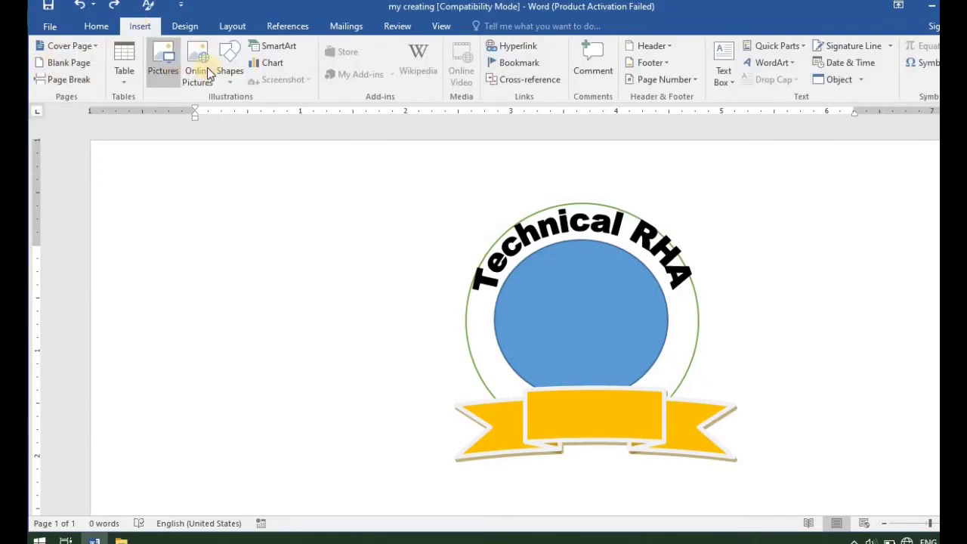
click(233, 68)
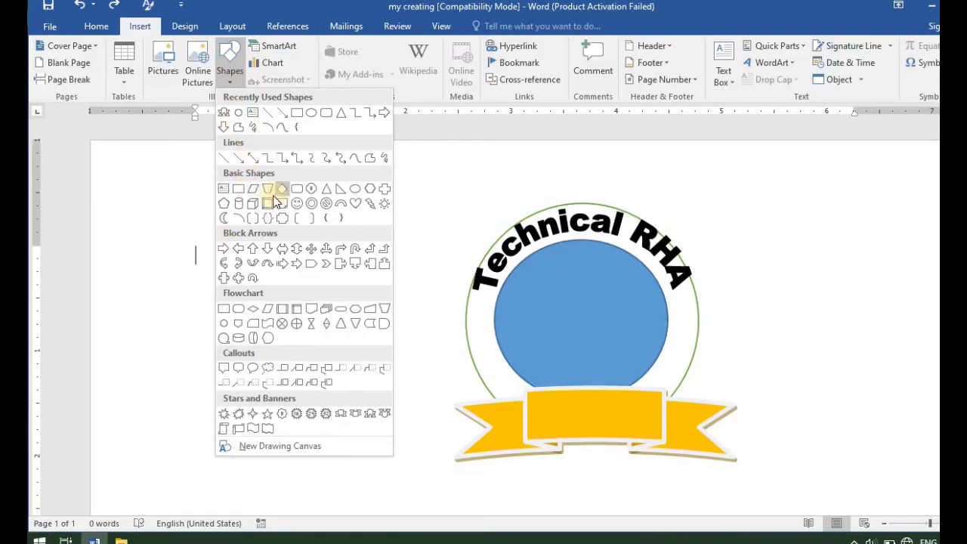
click(239, 190)
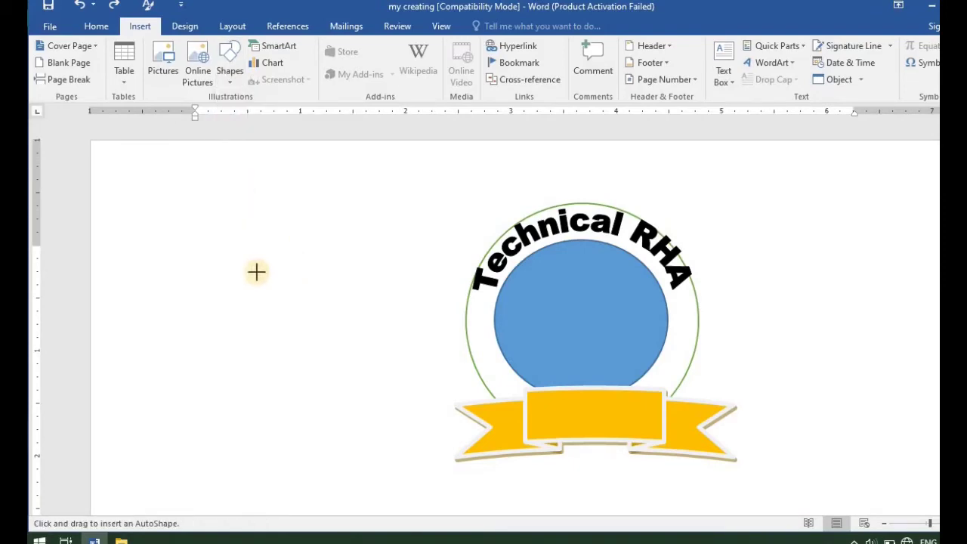
mouse_move(232, 268)
mouse_down()
mouse_move(280, 274)
mouse_move(337, 313)
mouse_up()
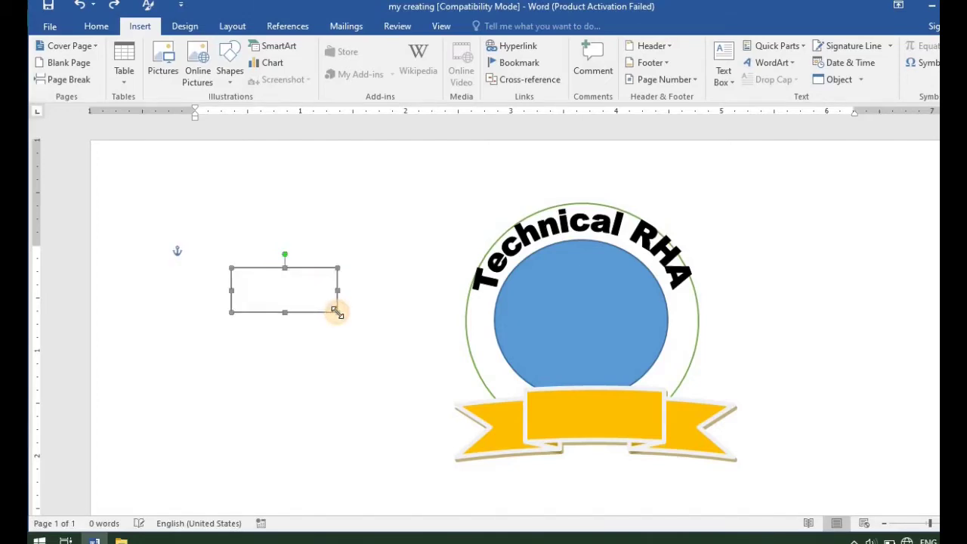
mouse_move(280, 291)
mouse_down()
mouse_move(587, 422)
mouse_move(303, 244)
mouse_up()
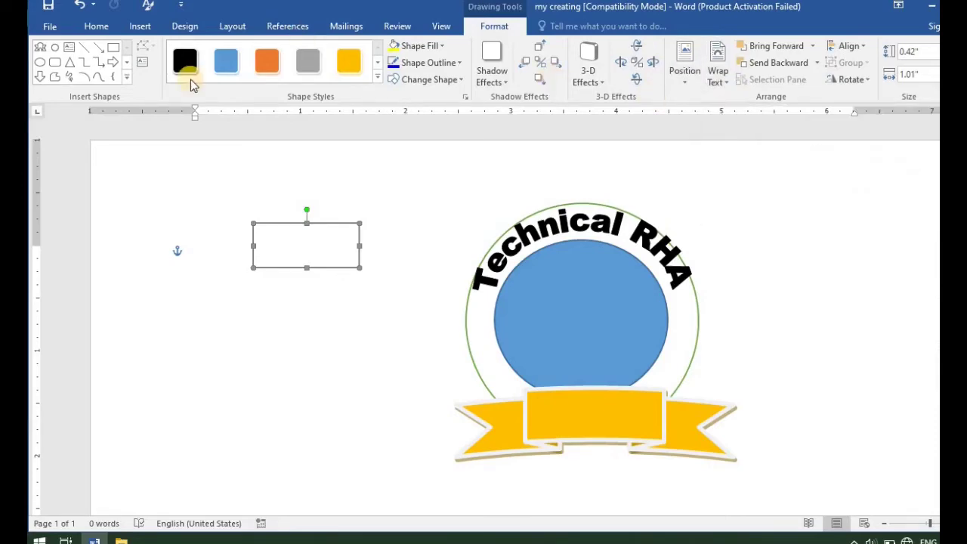
Insert a purple-outlined Arial Black 36 WordArt reading 'Pashto'.
click(143, 26)
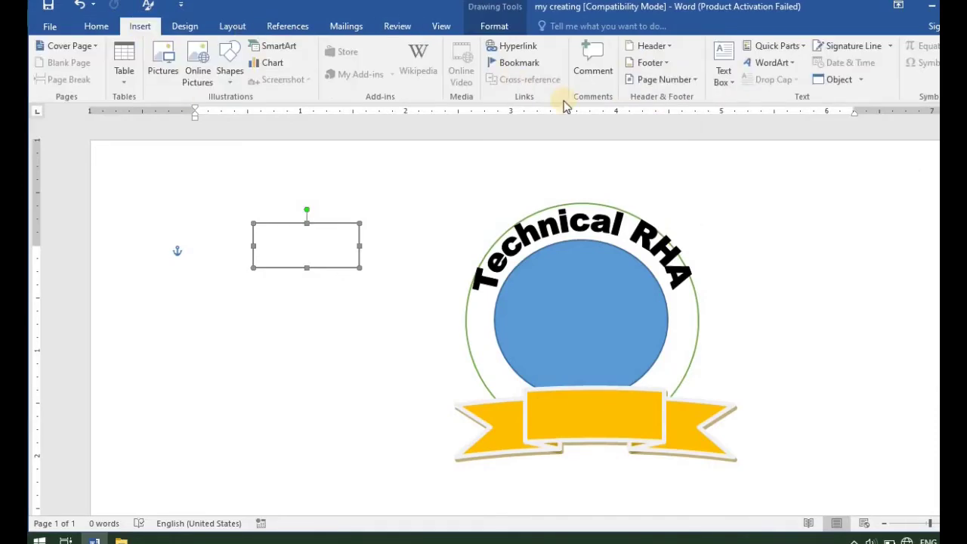
click(771, 63)
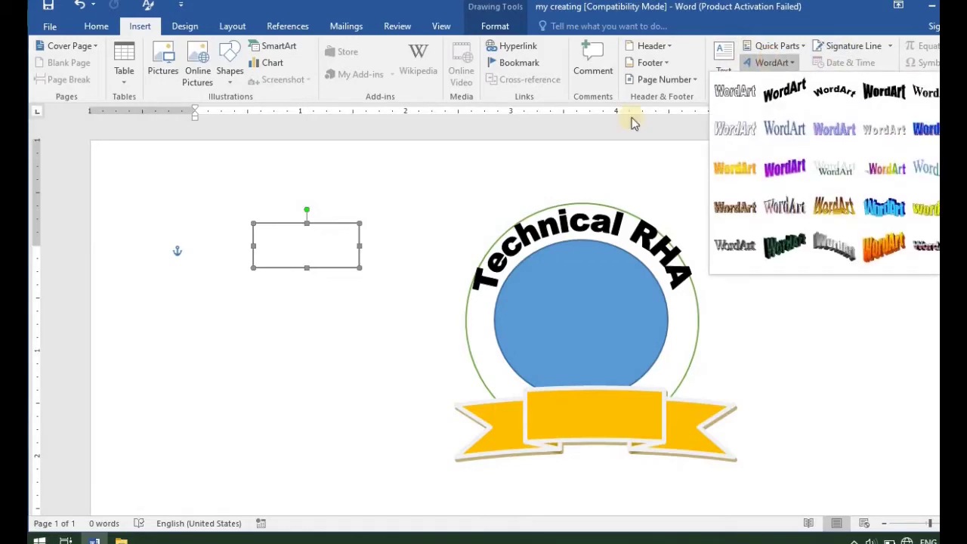
click(837, 134)
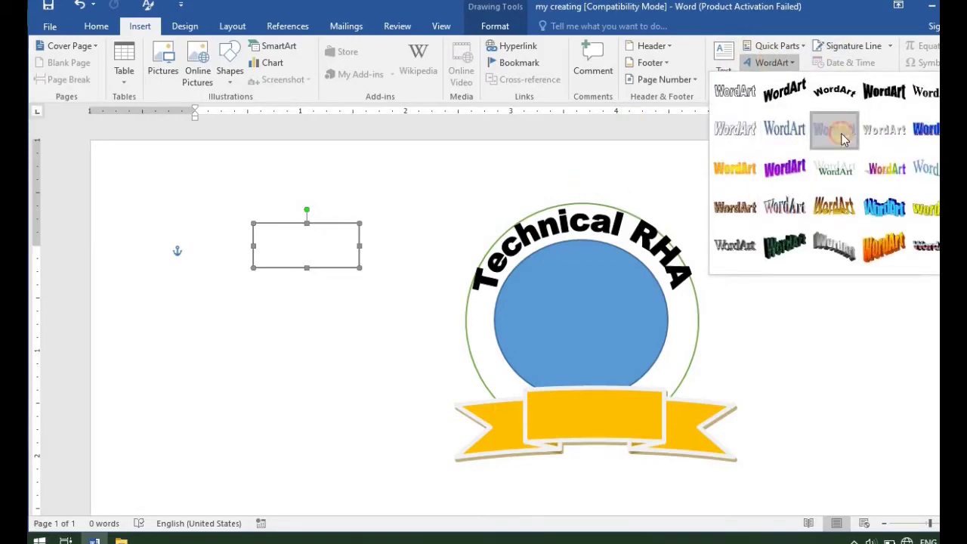
key(BackSpace)
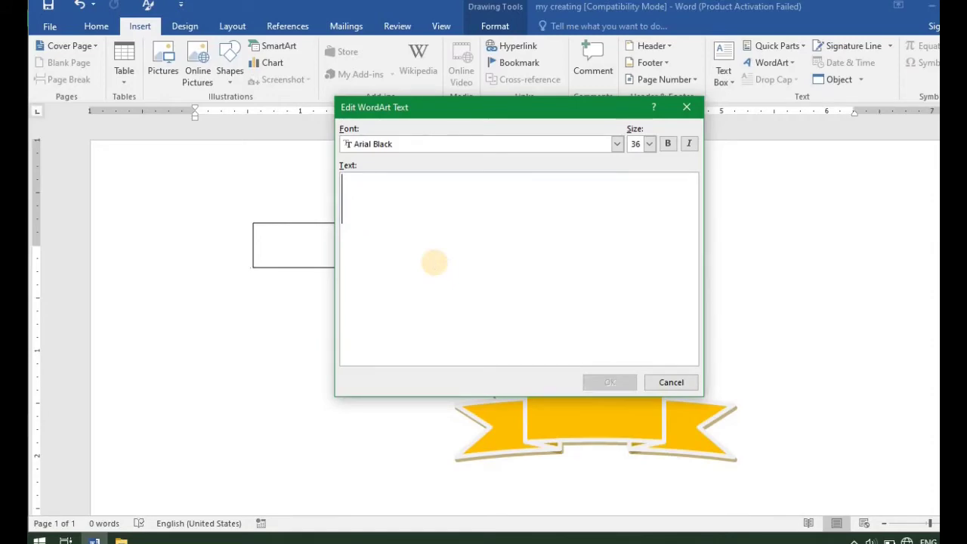
text(P)
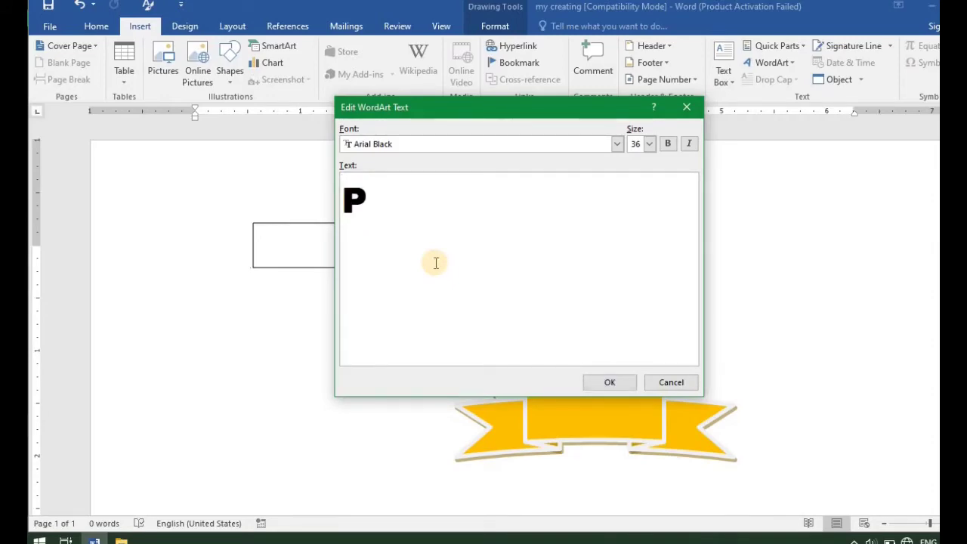
text(ash)
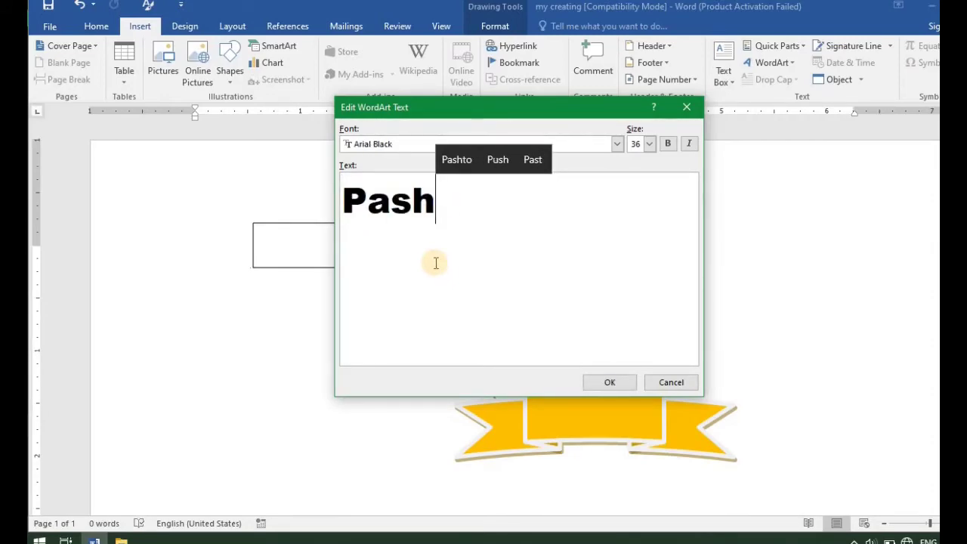
text(to)
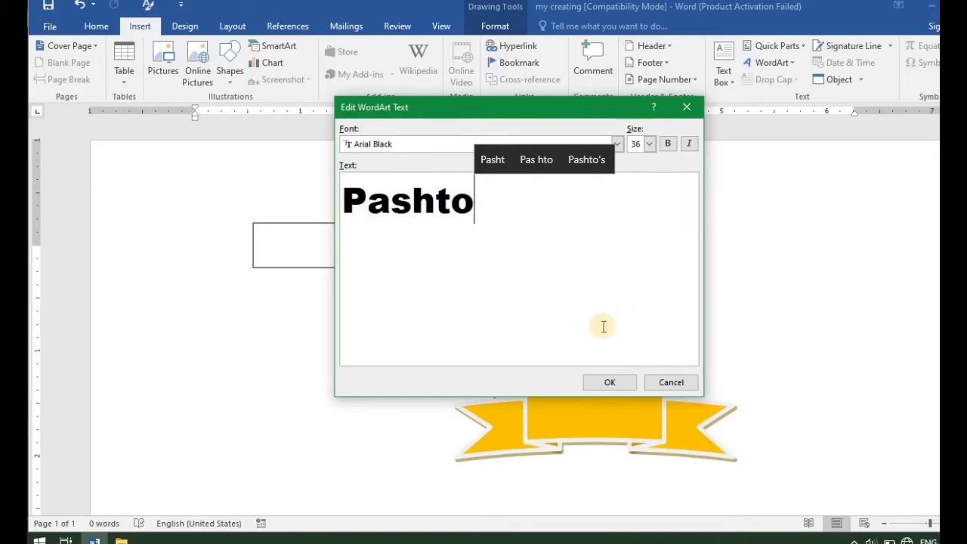
key(Return)
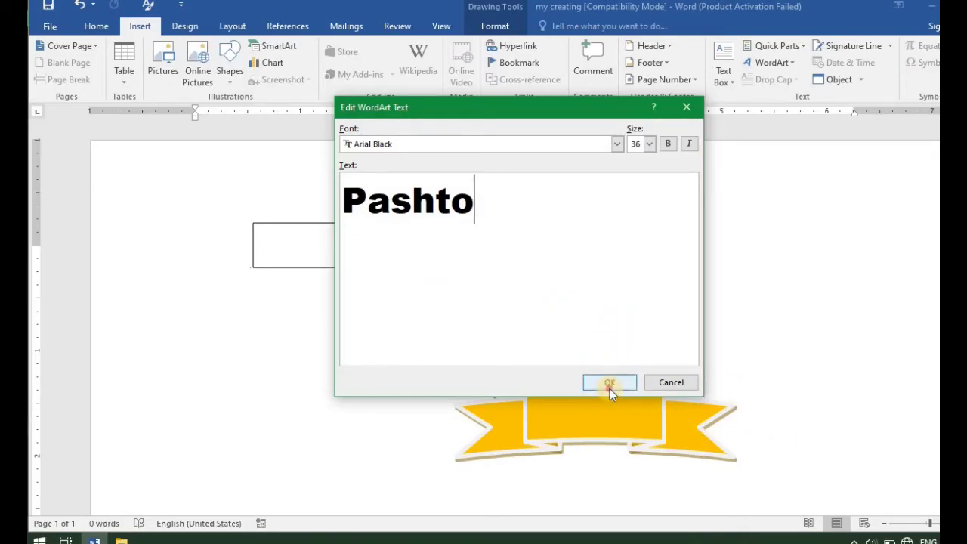
click(610, 381)
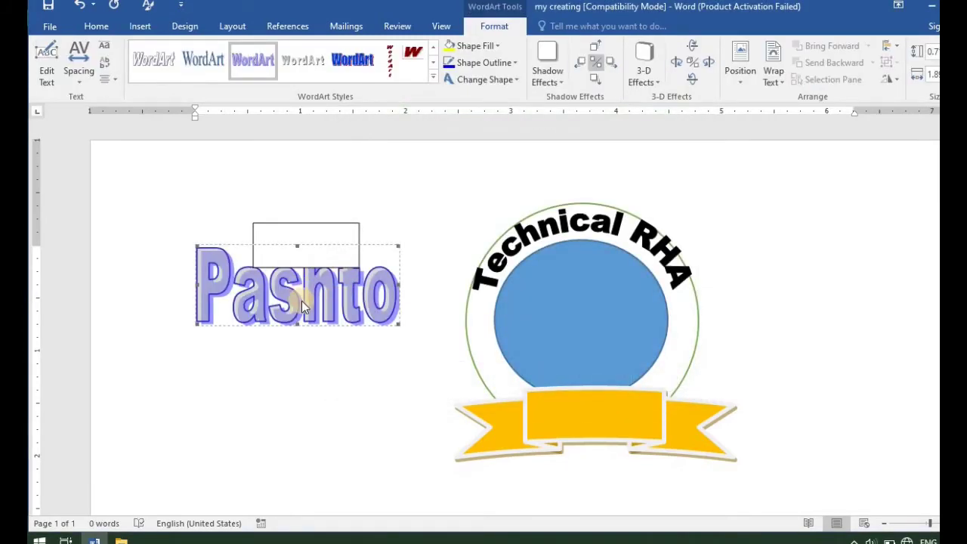
Try moving the Pashto WordArt onto the rectangle, then undo the accidental flattening.
mouse_move(302, 304)
mouse_down()
mouse_move(297, 240)
mouse_move(370, 337)
mouse_move(316, 298)
mouse_up()
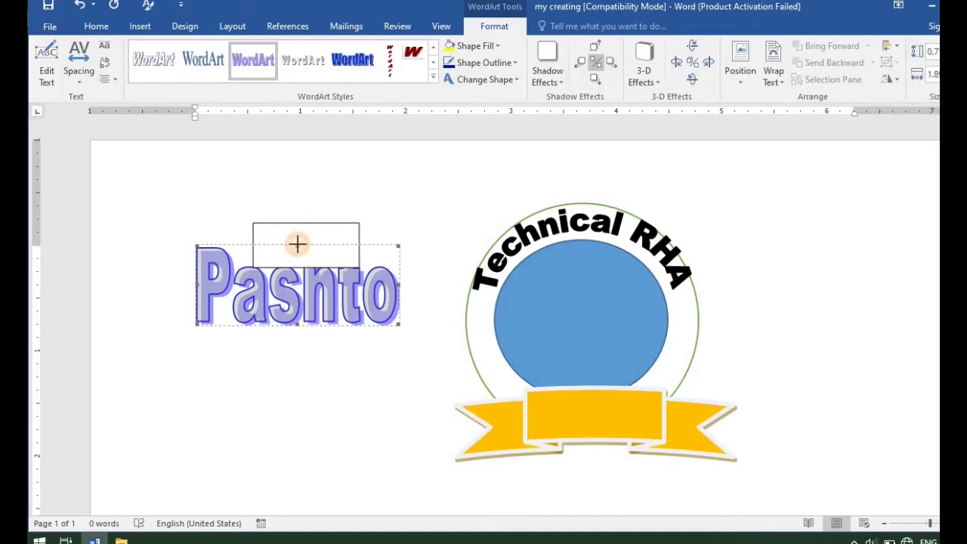
drag(297, 242, 277, 296)
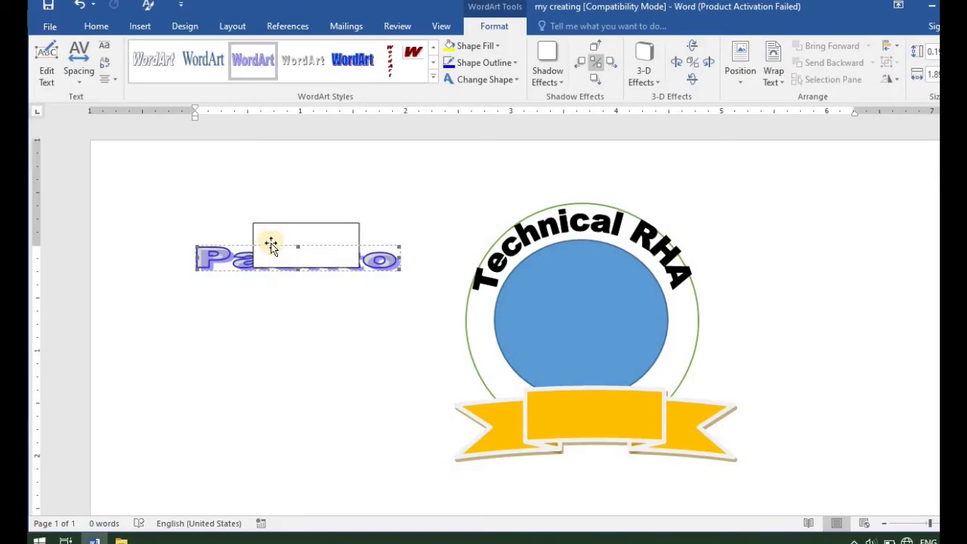
key(ctrl+z)
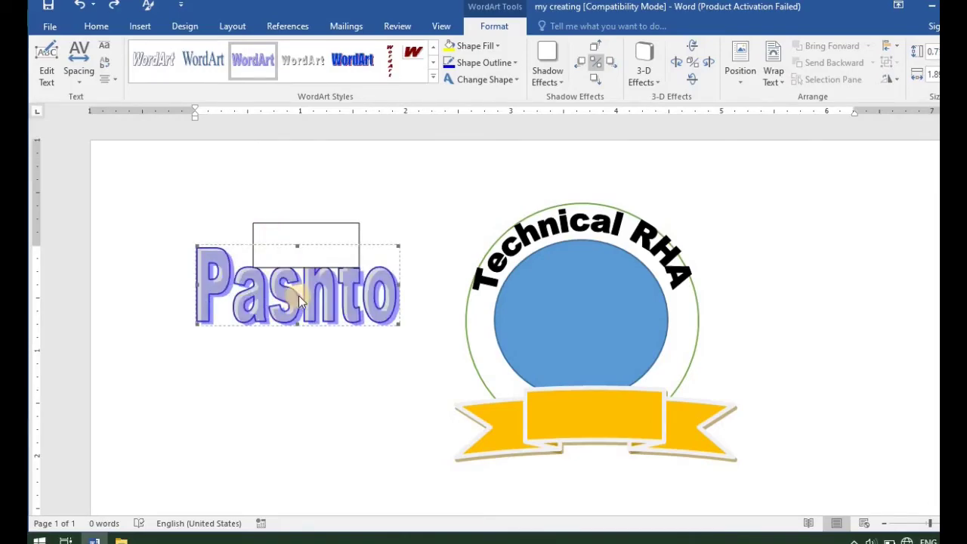
Set the Pashto WordArt's text wrapping to In Front of Text and select the small rectangle.
right_click(299, 300)
click(268, 295)
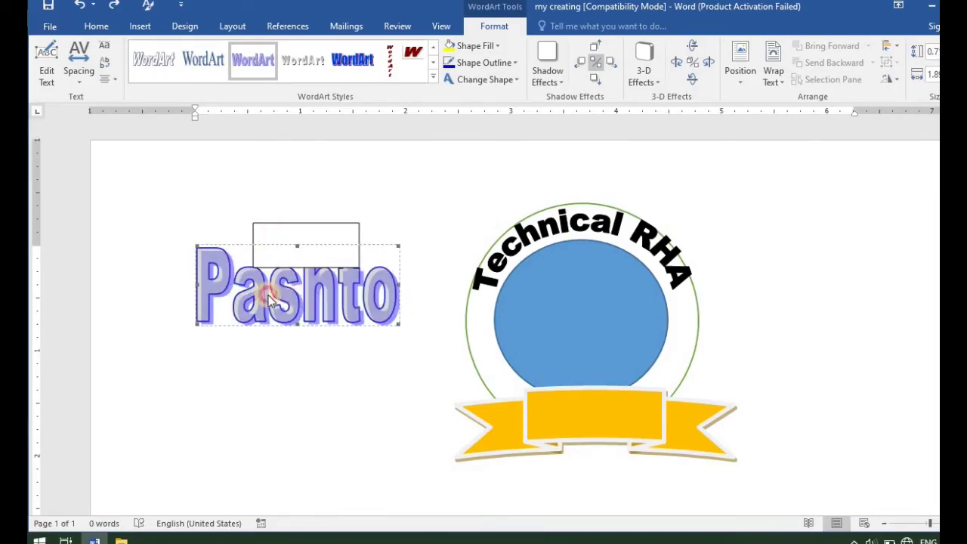
click(775, 71)
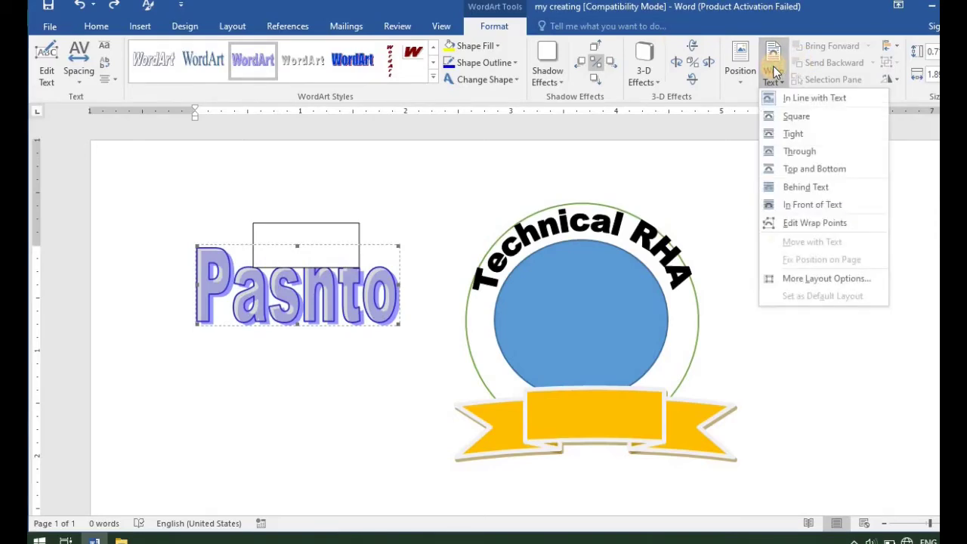
click(806, 204)
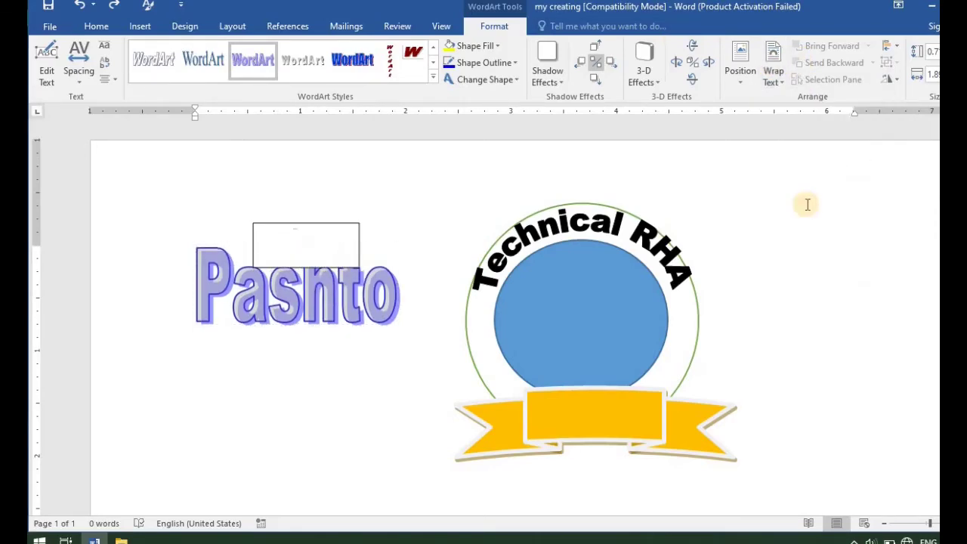
click(260, 236)
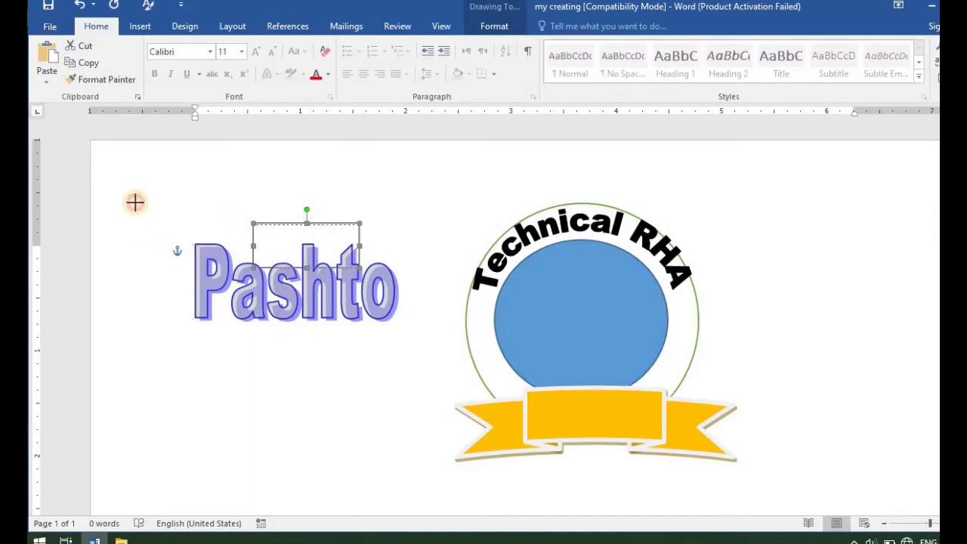
Resize and move the rectangle over the WordArt, then undo those rectangle changes.
drag(135, 202, 147, 172)
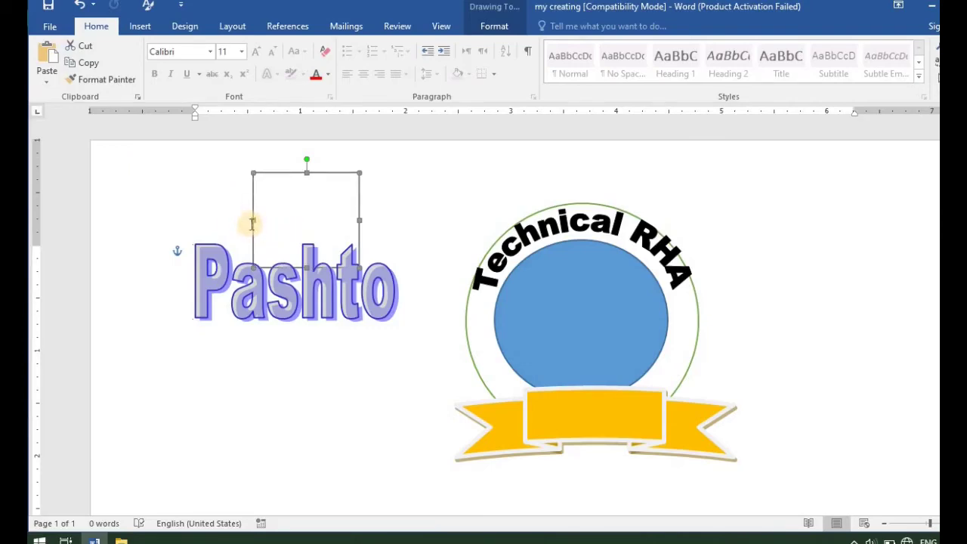
drag(253, 221, 145, 220)
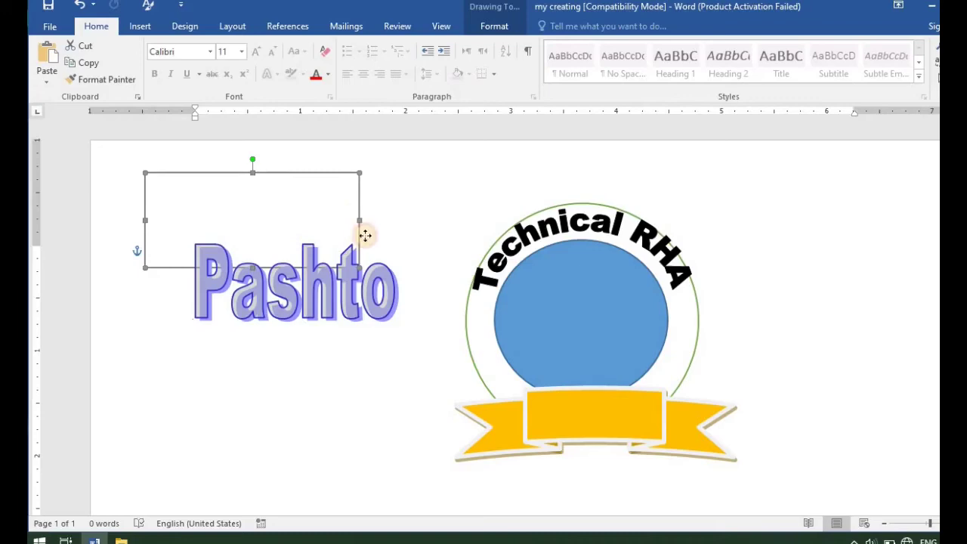
drag(359, 219, 417, 283)
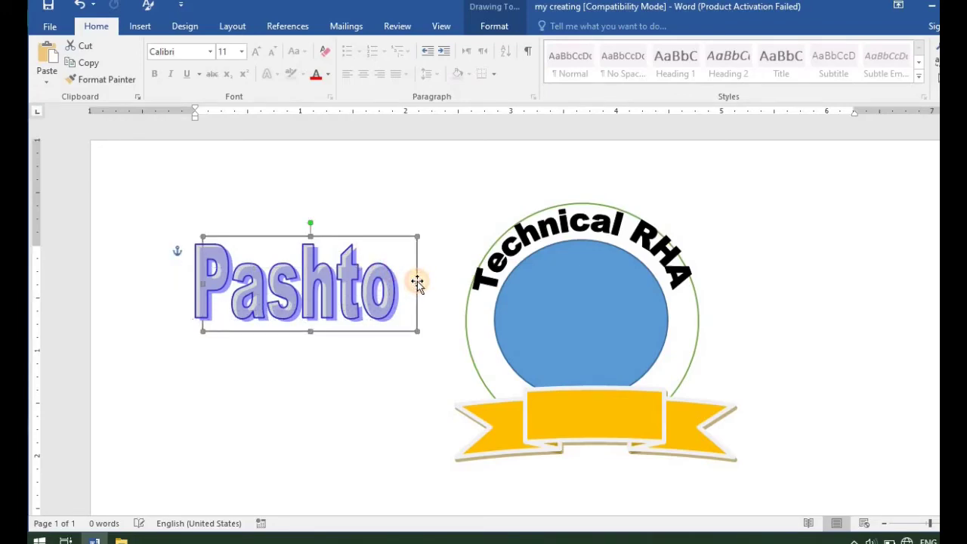
key(ctrl+z)
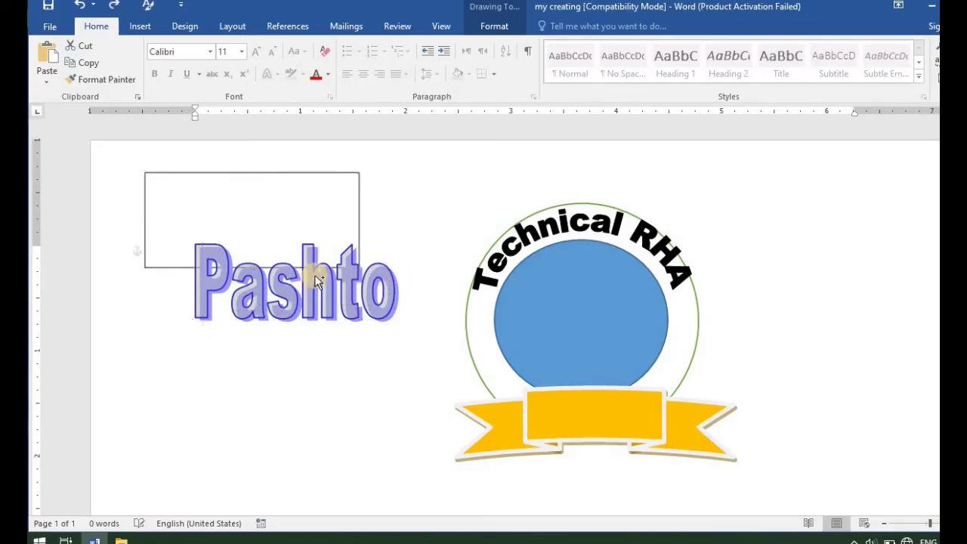
key(ctrl+z)
key(ctrl+z)
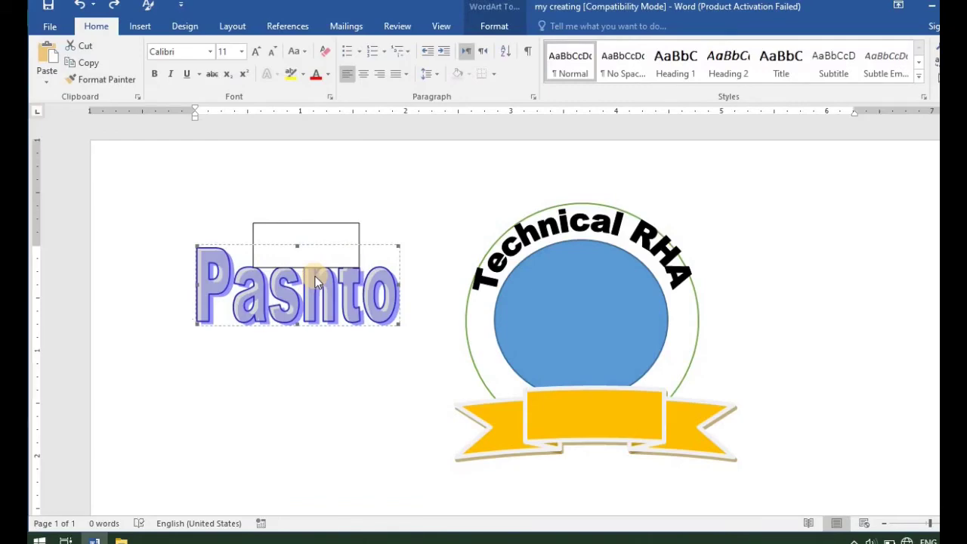
Narrow and shorten the Pashto WordArt to the rectangle's size and align its left edge.
click(209, 211)
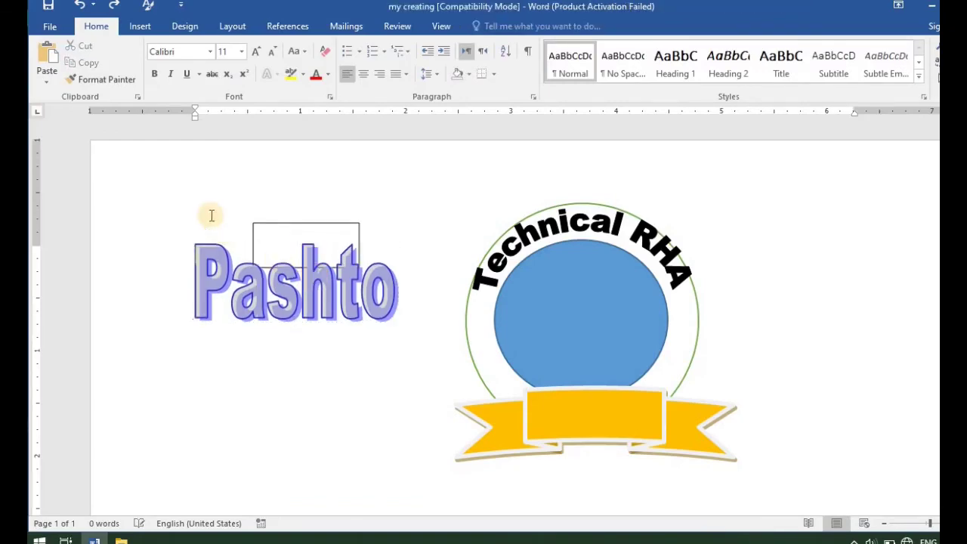
click(210, 295)
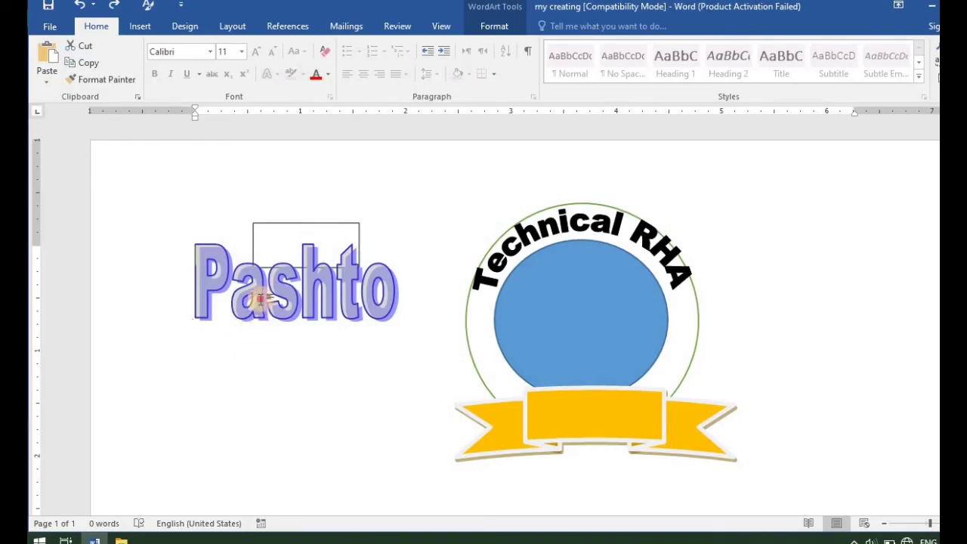
click(172, 261)
click(218, 282)
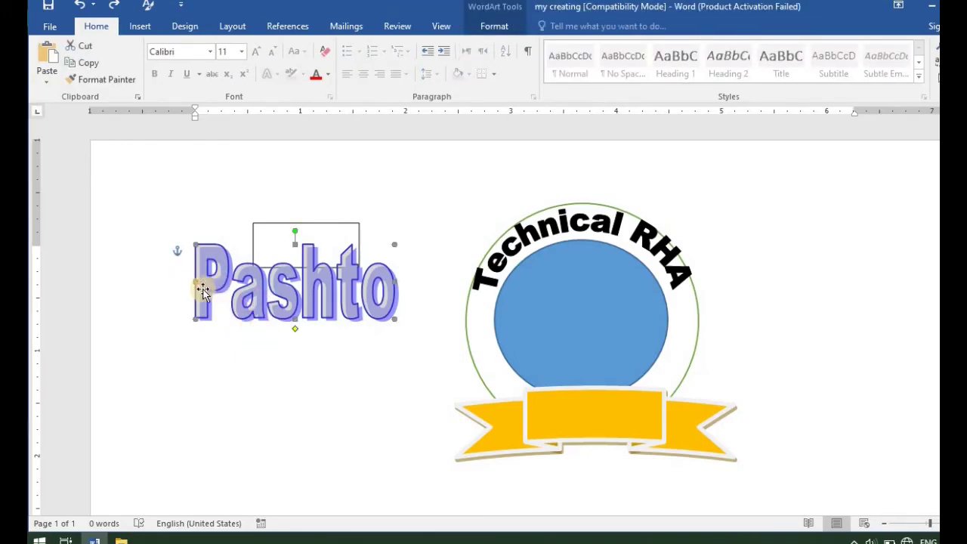
drag(195, 282, 238, 282)
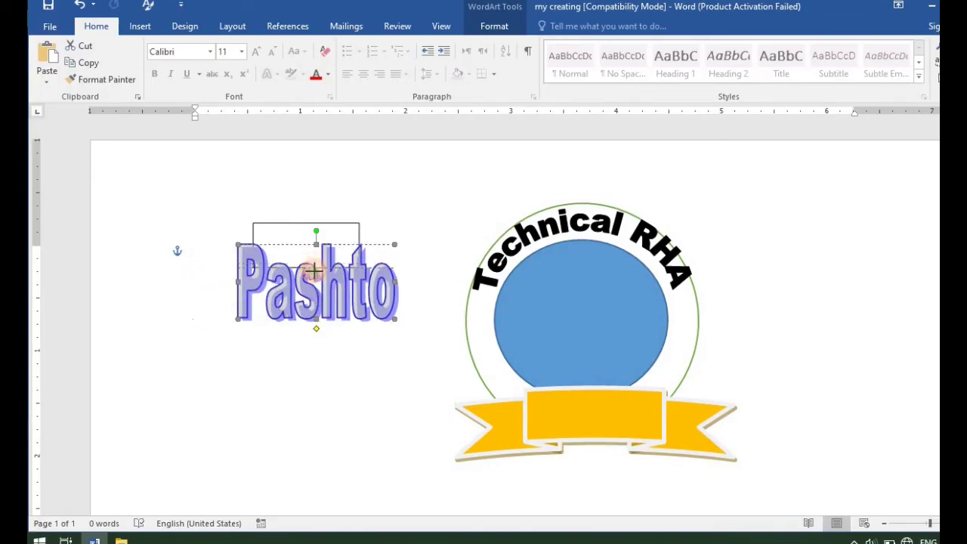
drag(316, 319, 313, 247)
drag(393, 239, 353, 249)
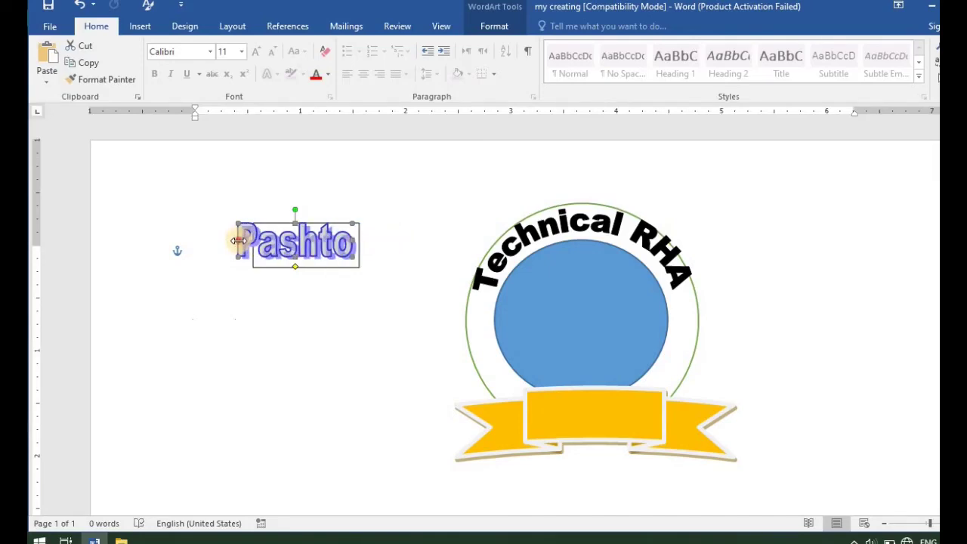
drag(239, 240, 256, 242)
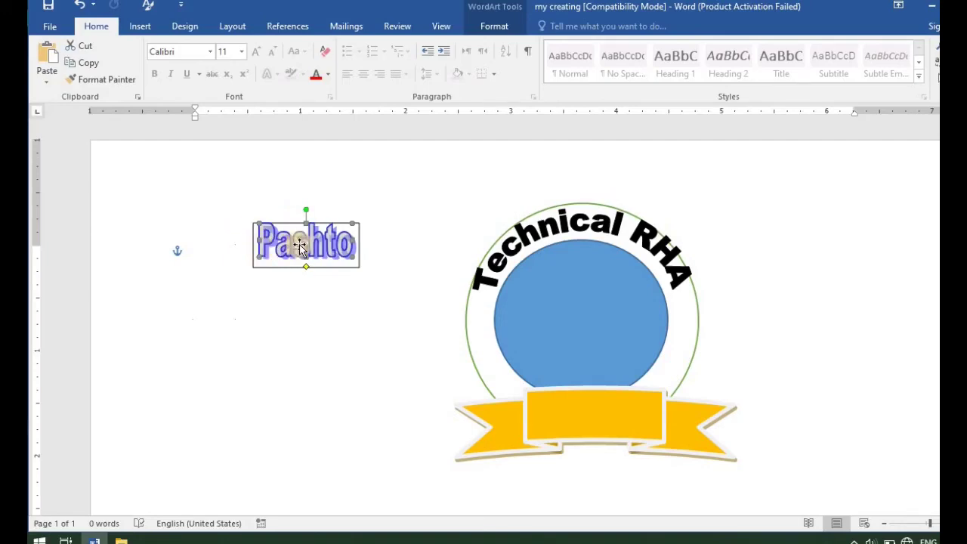